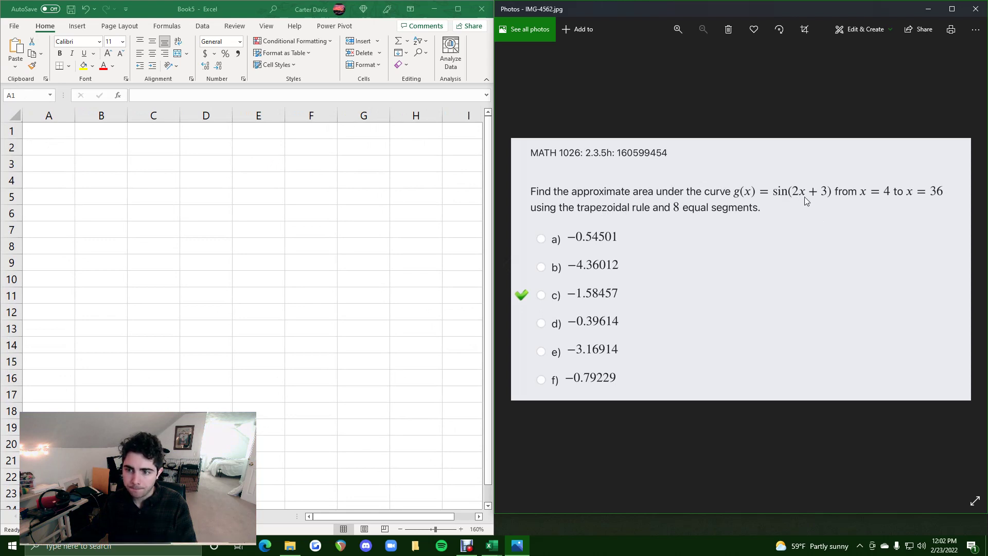
Step: Label A1 'x' and A2 'g', and enter the starting x value 4 in B1
left_click(37, 136)
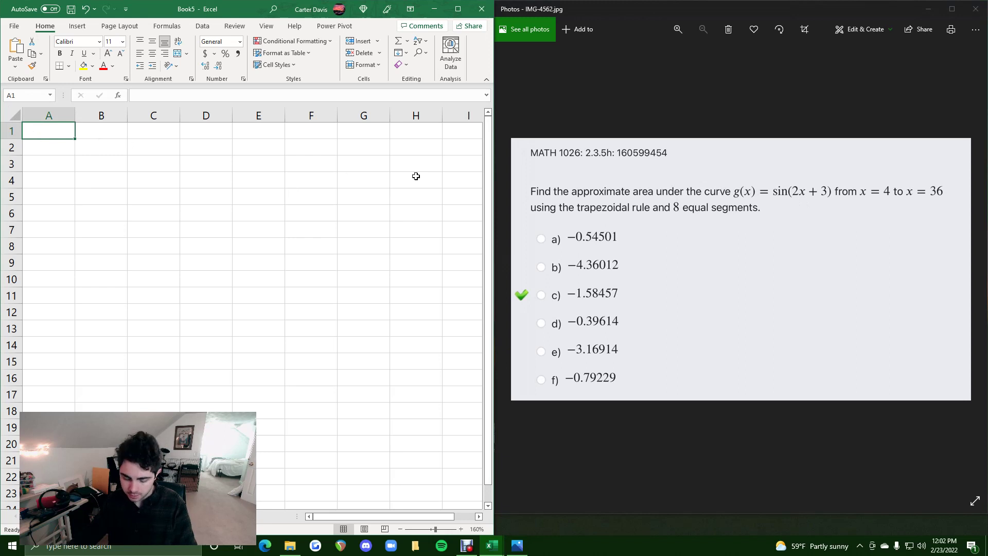
type("x")
key("Return")
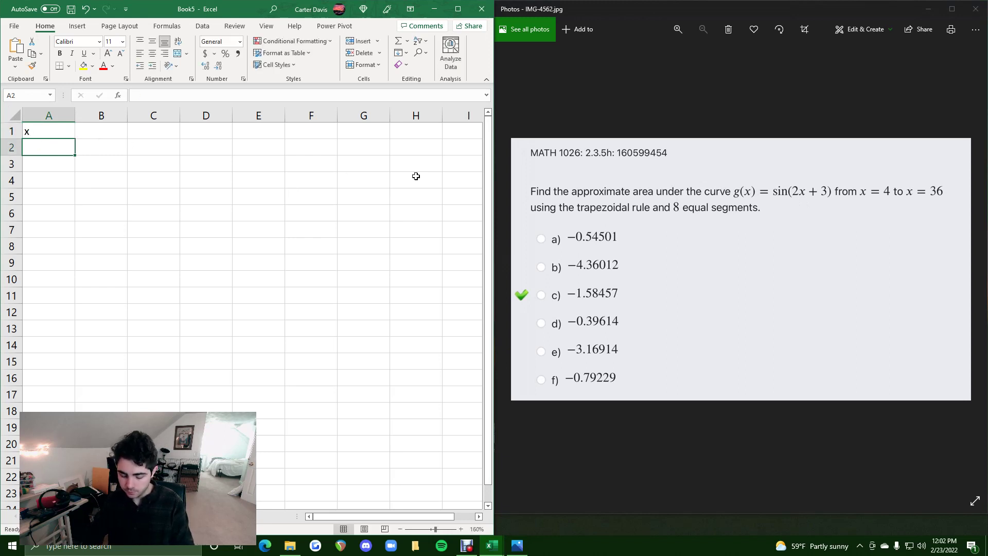
type("g")
key("Return")
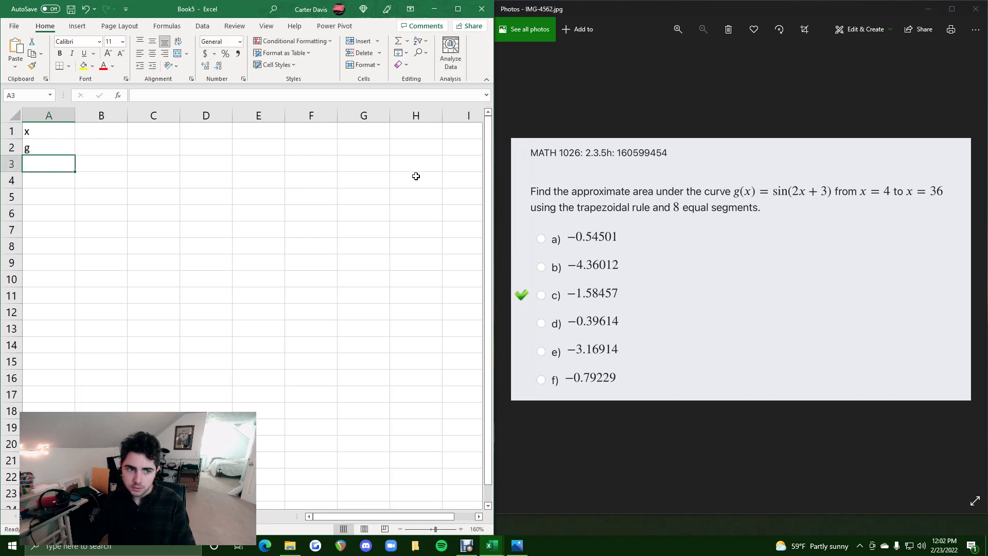
left_click(104, 127)
type("4")
key("Return")
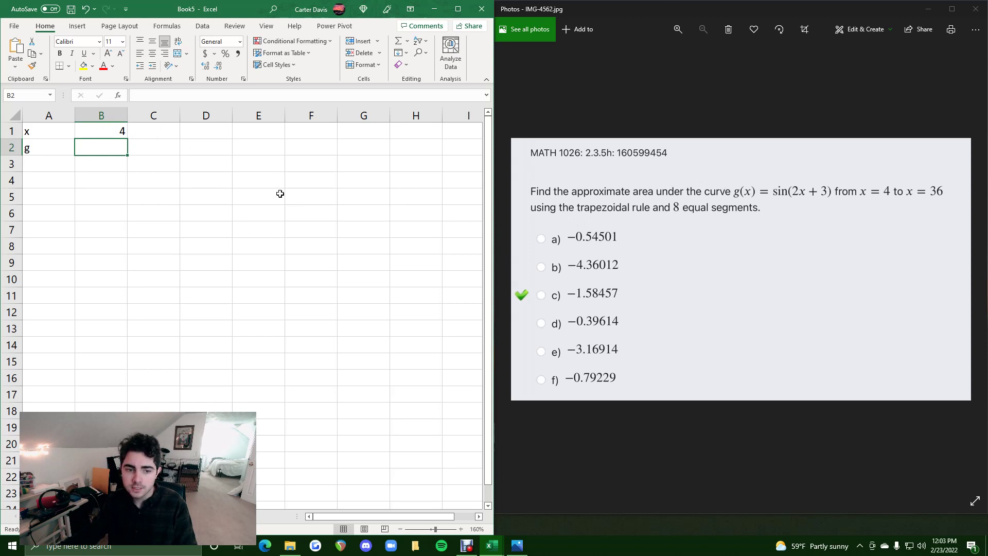
left_click(252, 196)
Step: Enter the step-width formula =(36-4)/8 in E5, which shows 4
type("=36")
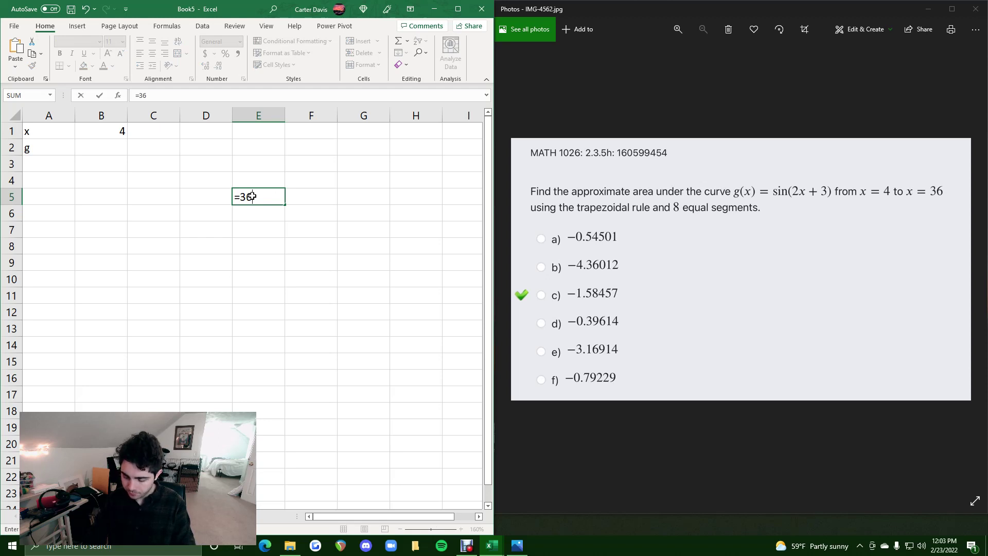
type("-4")
key("Return")
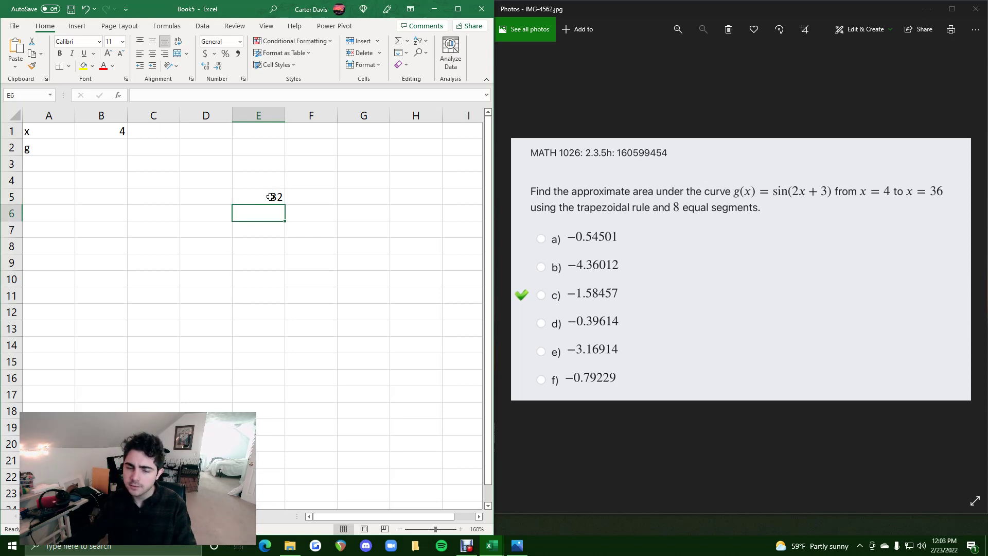
left_click(272, 197)
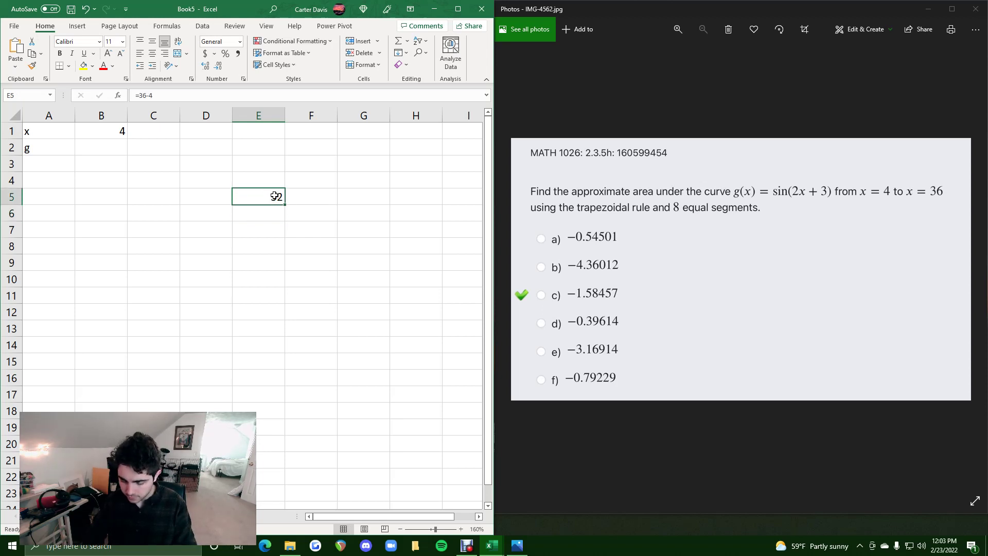
type("=(36-")
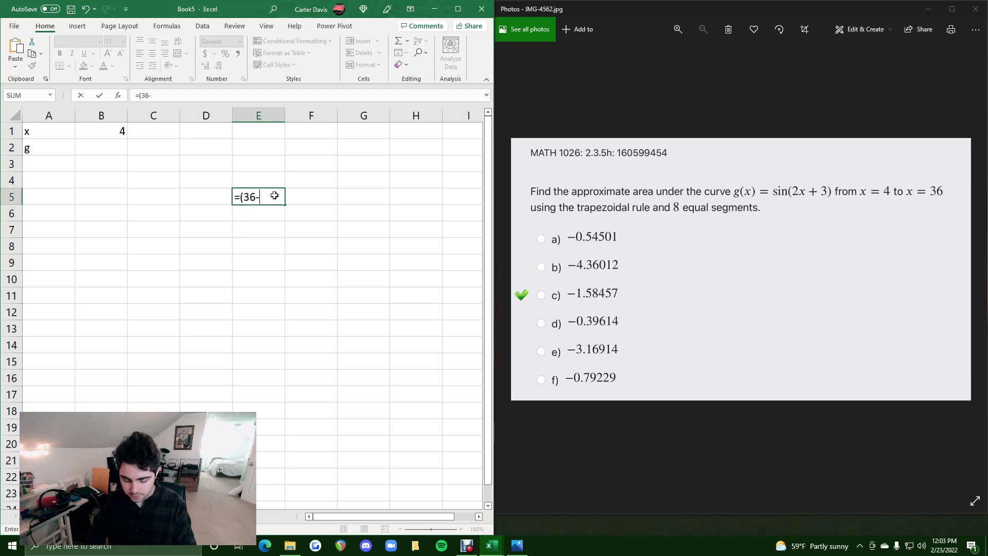
type("4)/")
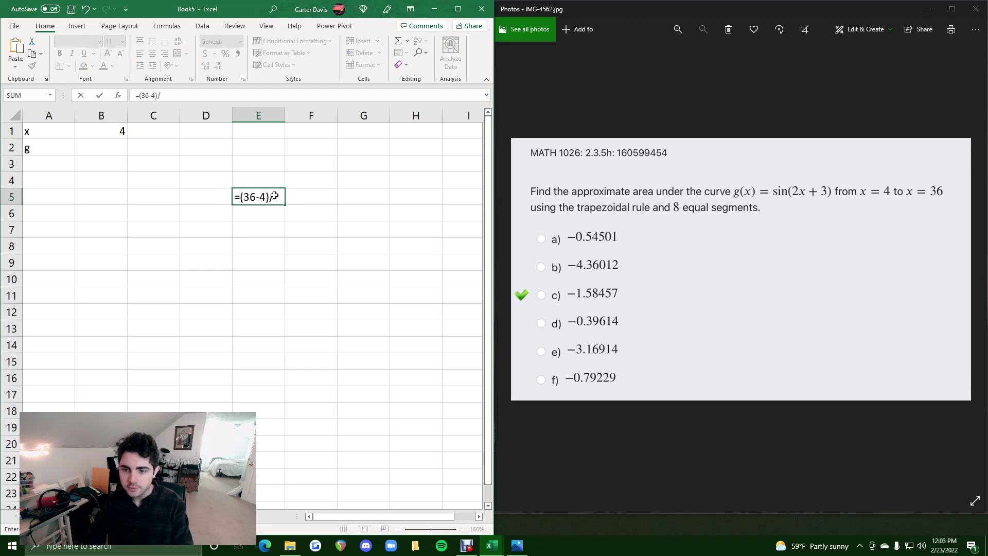
type("8")
key("Return")
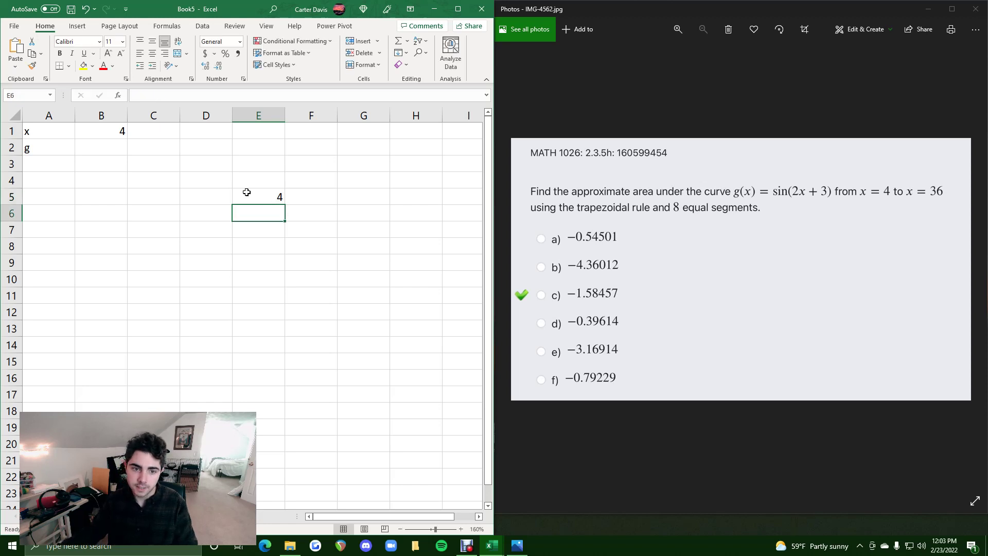
left_click(291, 201)
left_click(281, 198)
left_click(146, 128)
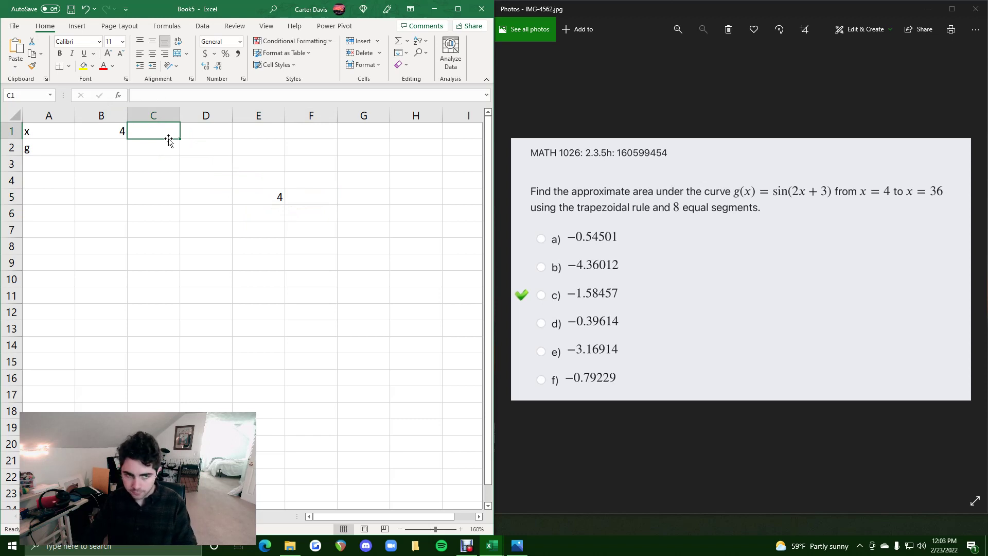
Step: Enter =B1+4 in C1 to give the next x value, 8
type("=")
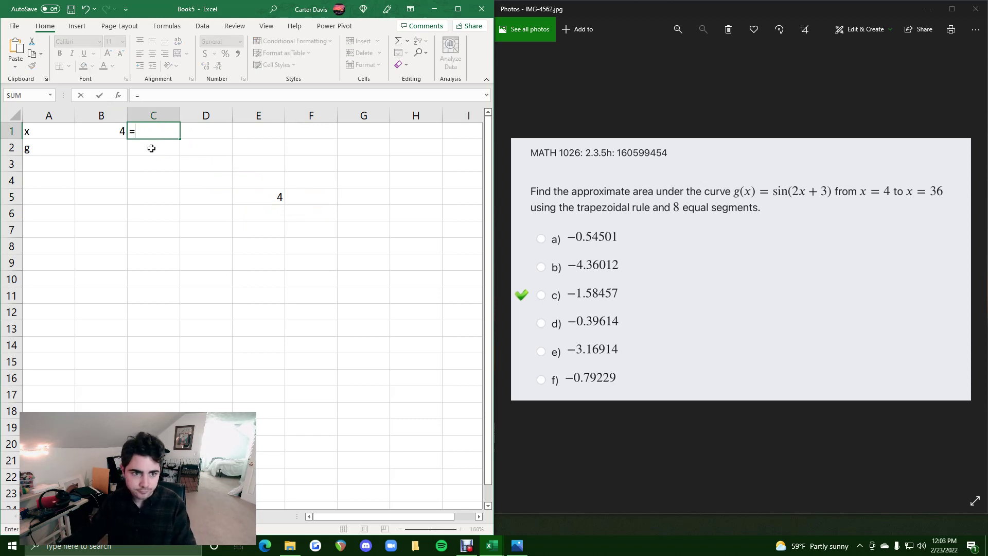
left_click(116, 131)
type("+4")
left_click(117, 130)
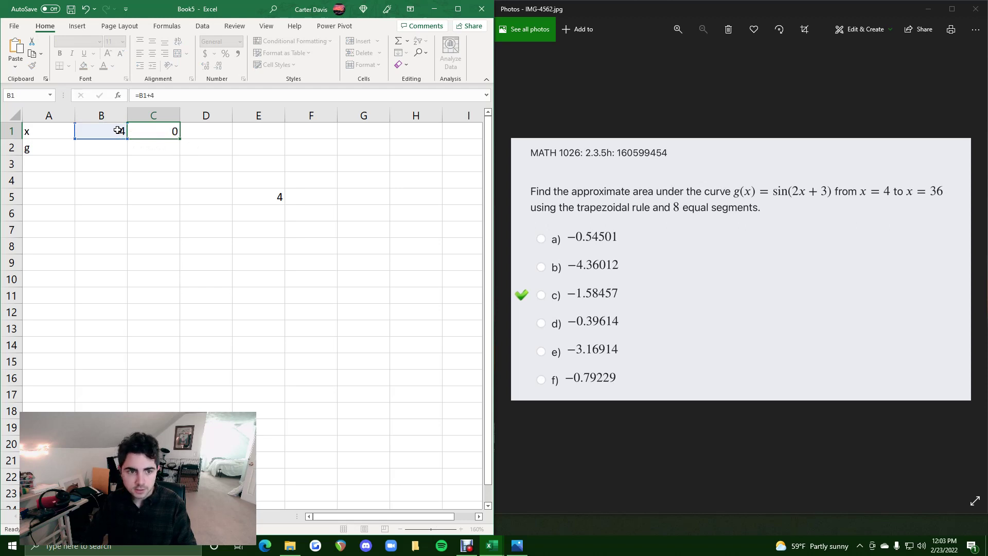
key("Return")
left_click(116, 132)
Step: Fill C1's formula across row 1 so the x values run from 4 to 36
left_click(174, 136)
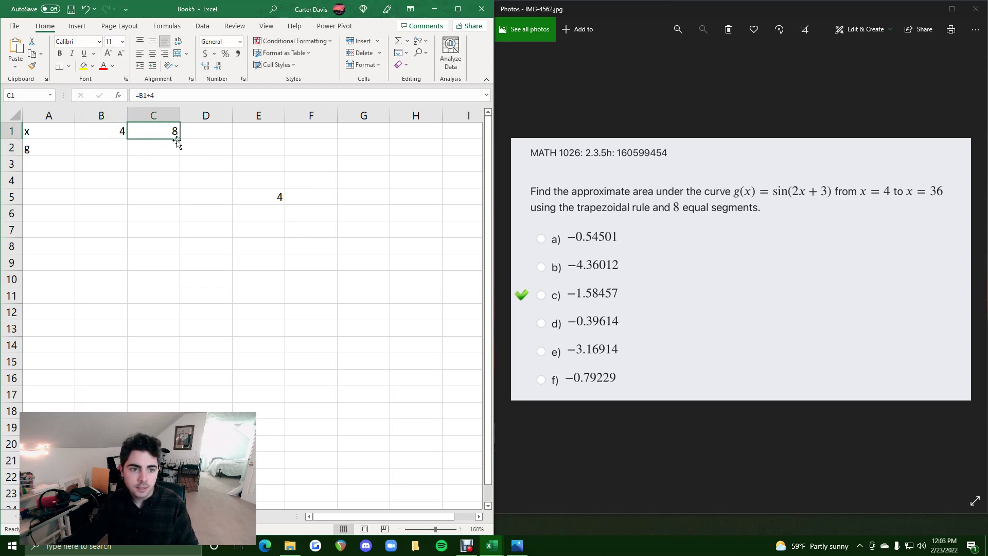
left_click_drag(178, 141, 472, 143)
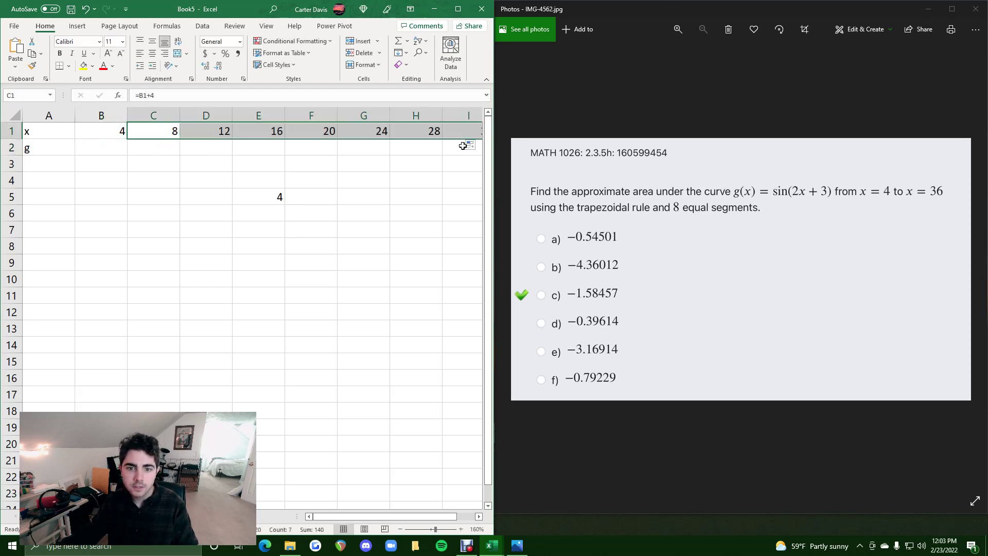
scroll(453, 173, "down", 1, "ctrl")
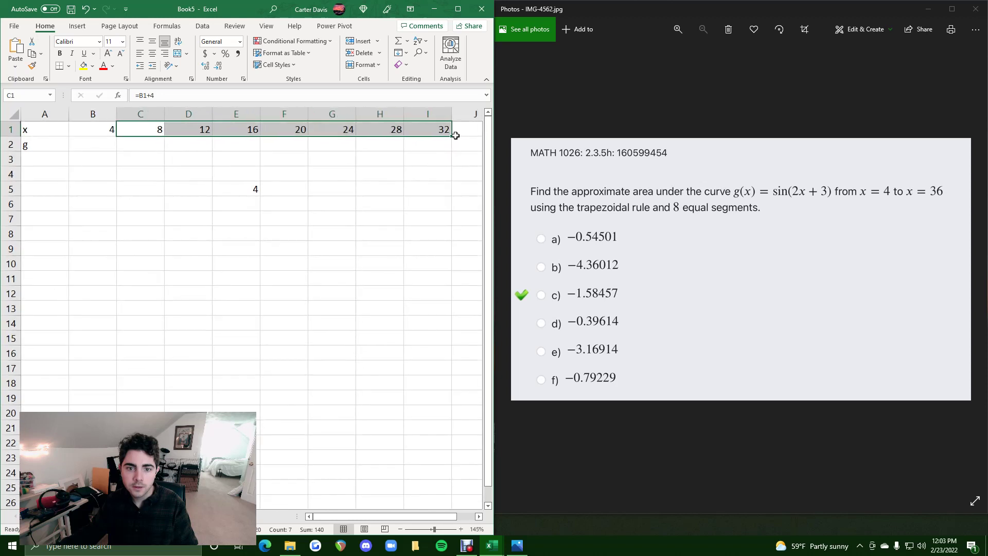
left_click_drag(452, 137, 358, 135)
scroll(342, 151, "down", 2, "ctrl")
scroll(342, 151, "up", 1, "ctrl")
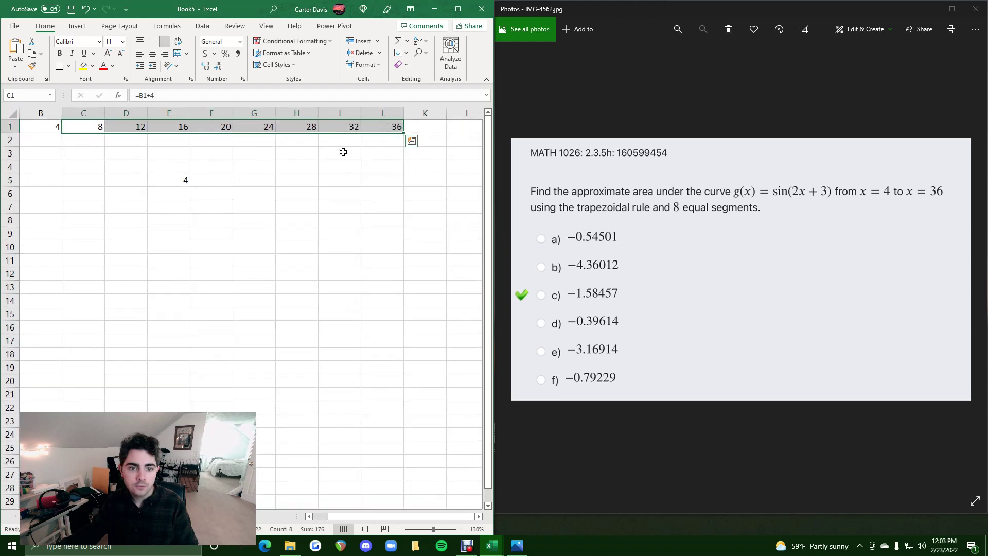
left_click(31, 143)
scroll(146, 203, "down", 1)
scroll(147, 204, "up", 1)
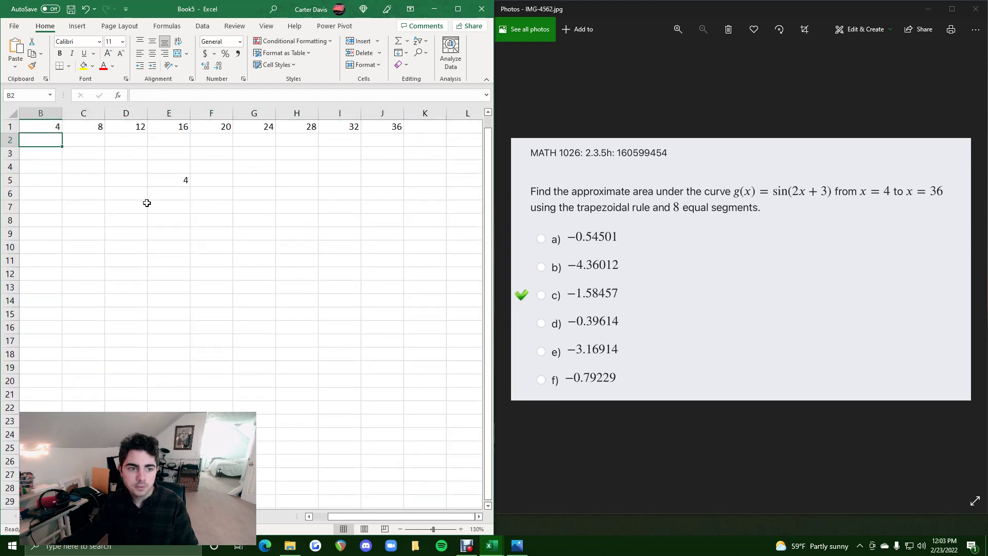
scroll(155, 252, "left", 1)
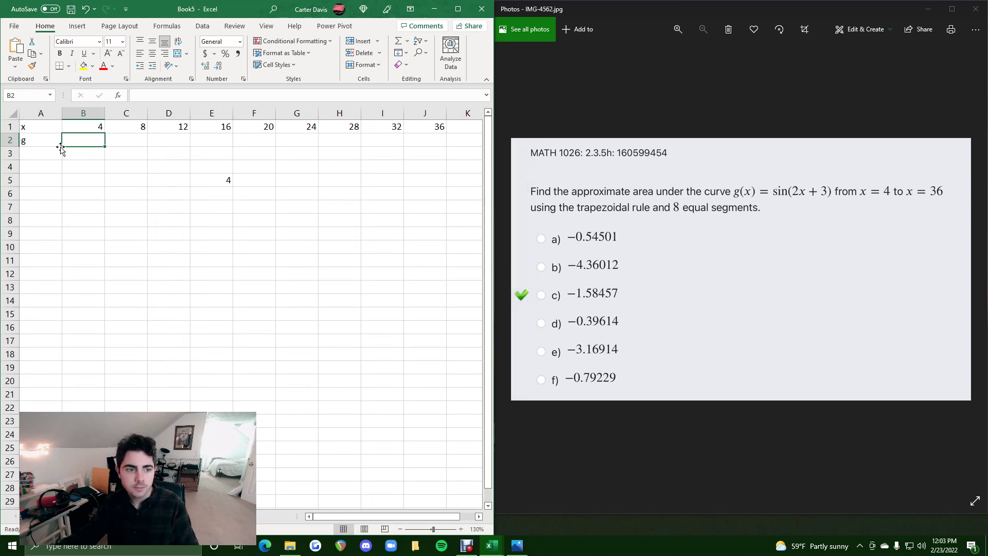
double_click(72, 137)
Step: Enter =SIN(2*B1+3) in B2 and fill it to J2, giving -0.99999 through -0.38778
type("=")
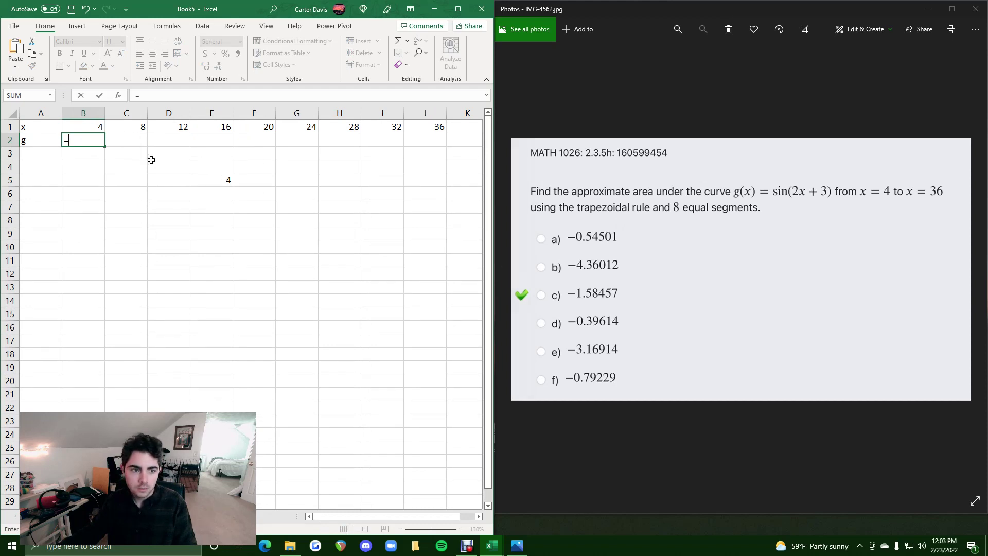
type("SIN")
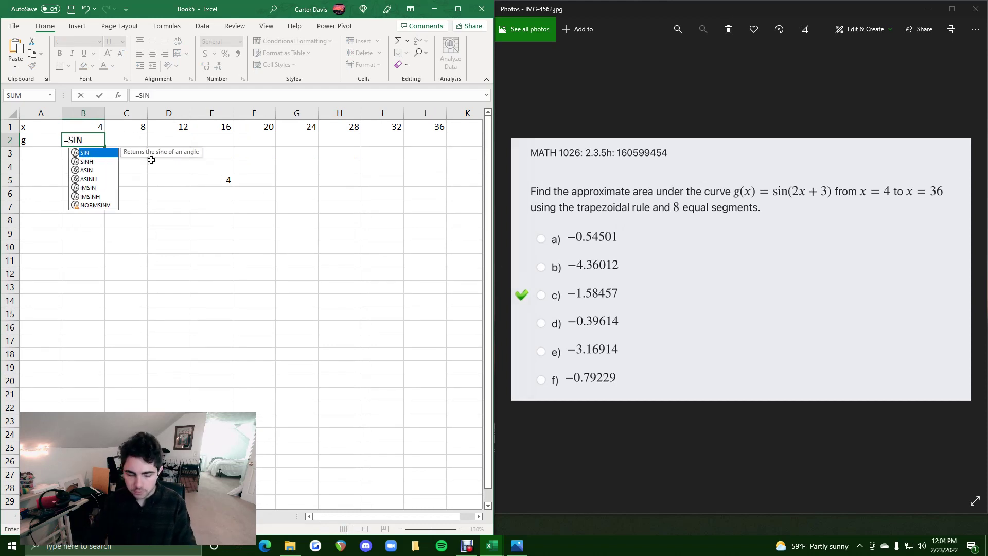
type("(")
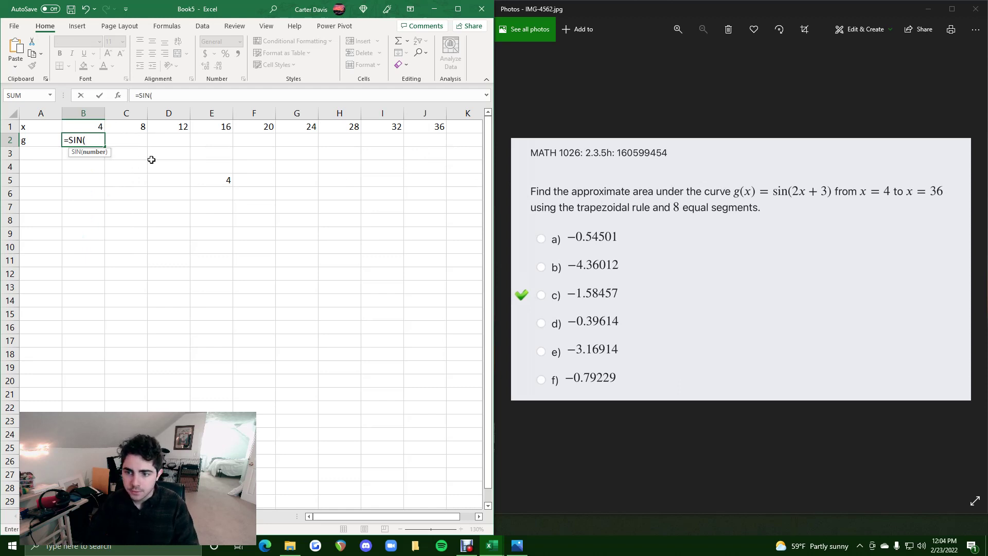
type("2*")
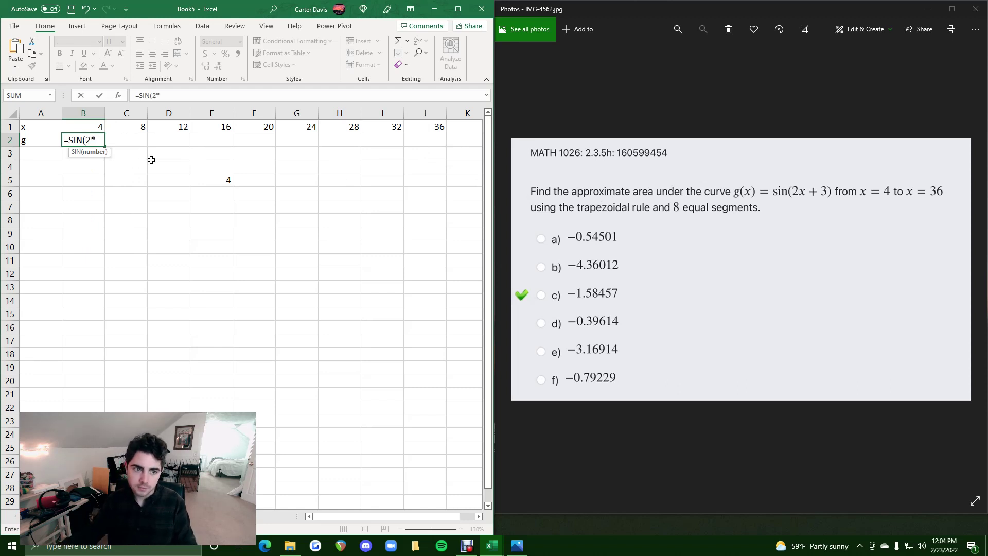
left_click(96, 129)
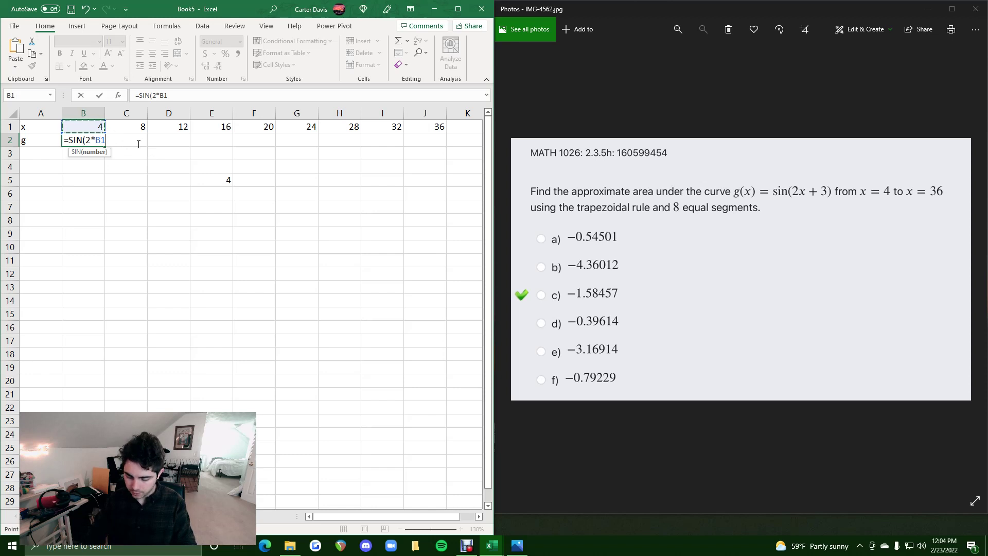
type("+3)")
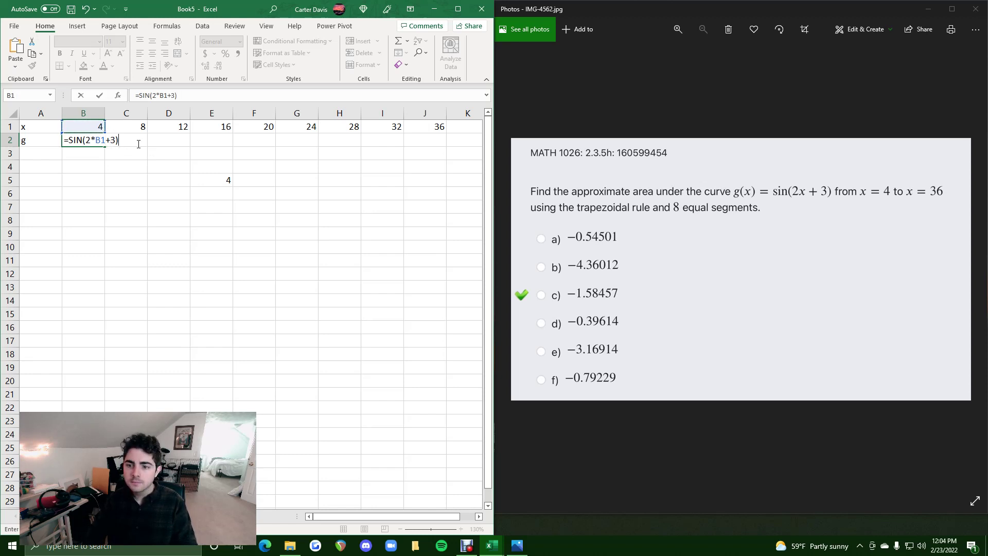
key("Return")
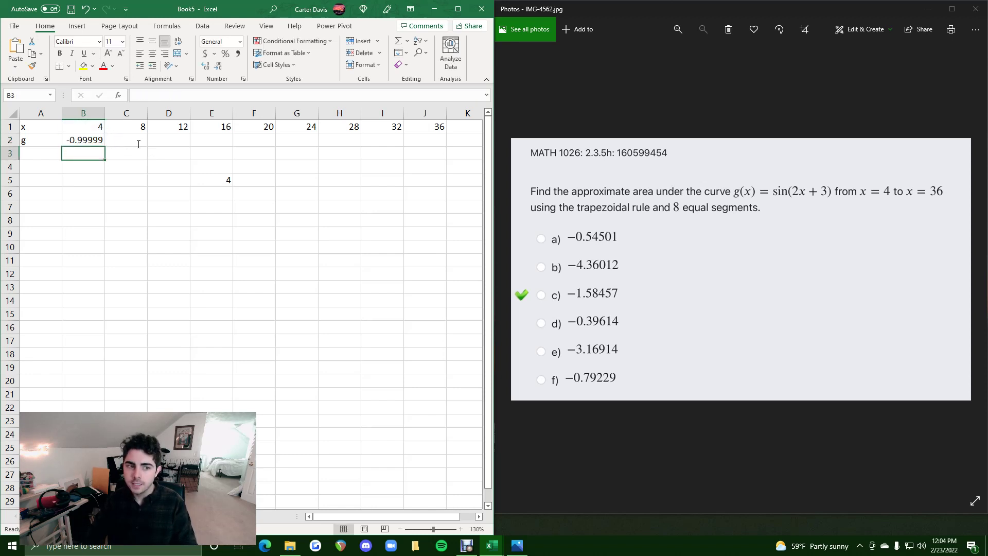
left_click(97, 140)
left_click_drag(105, 146, 445, 144)
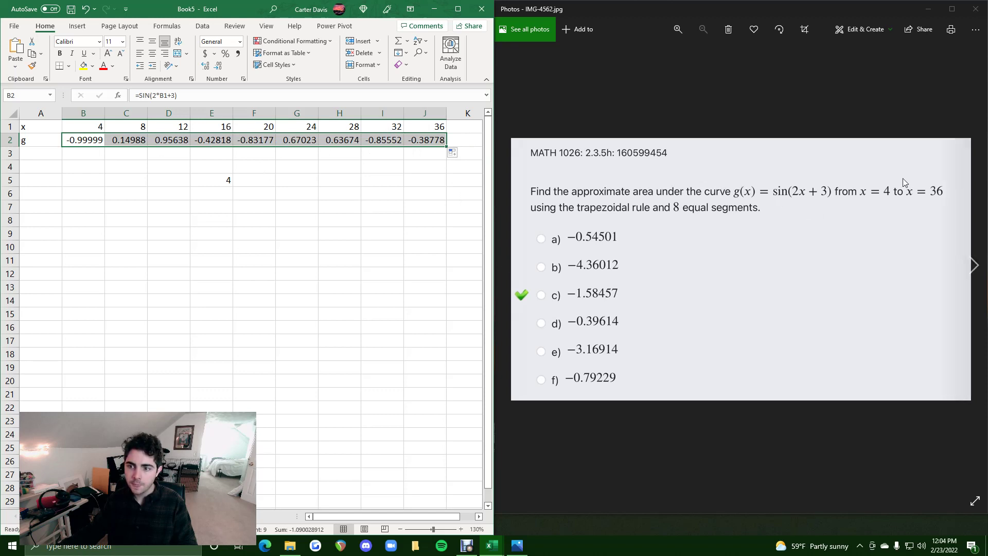
left_click(89, 216)
Step: Begin the B7 area formula as =0.5*E5*(B2+2*SUM, using the step width and first g value
left_click(86, 205)
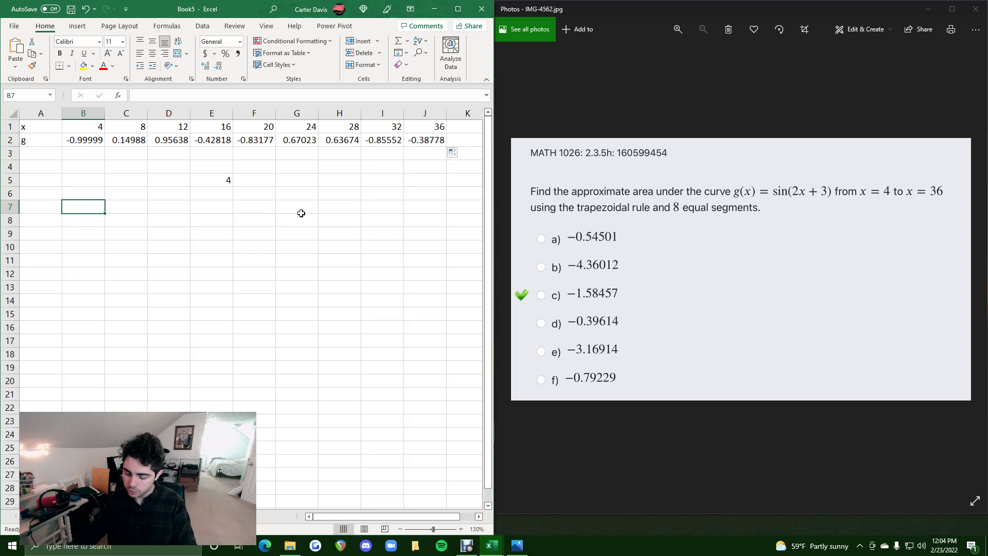
type("=")
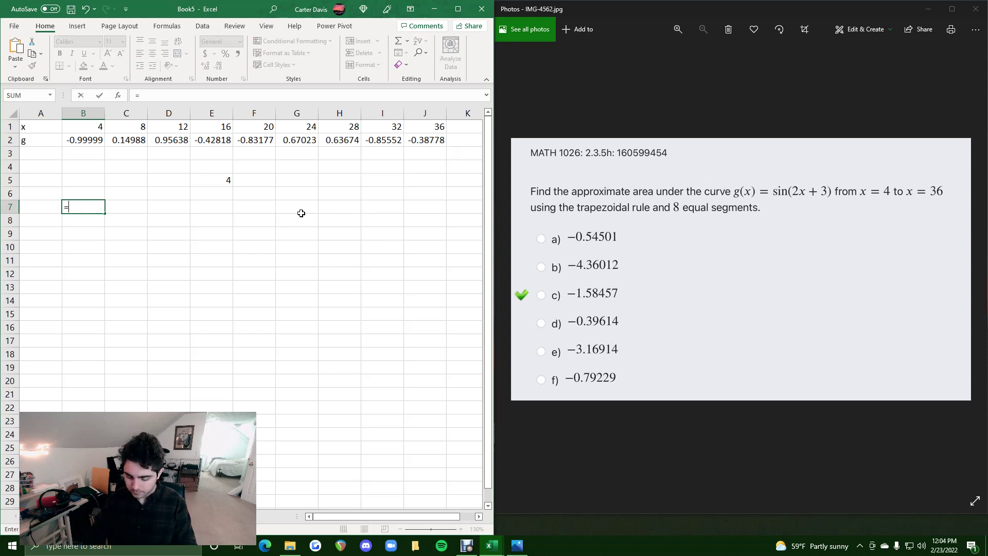
type("0.5*")
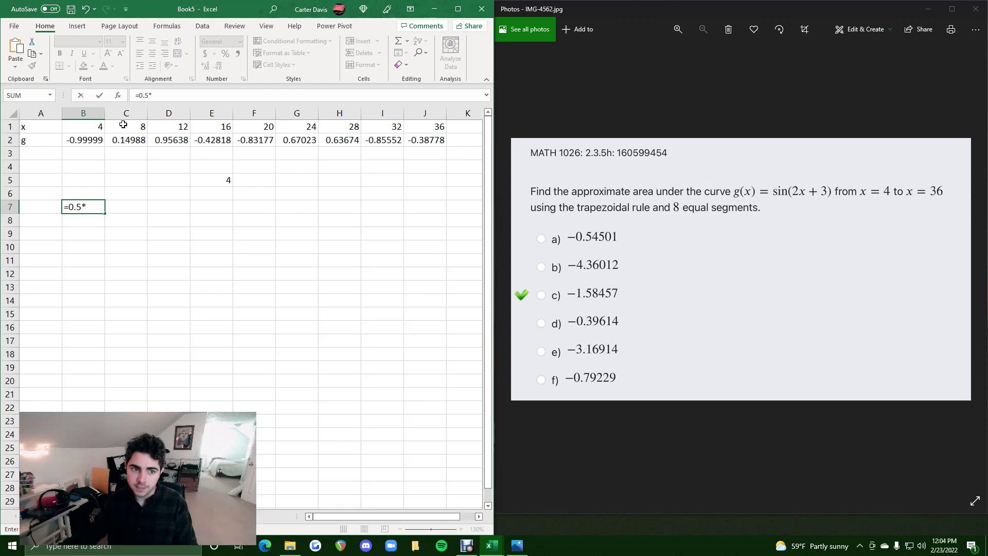
left_click(227, 183)
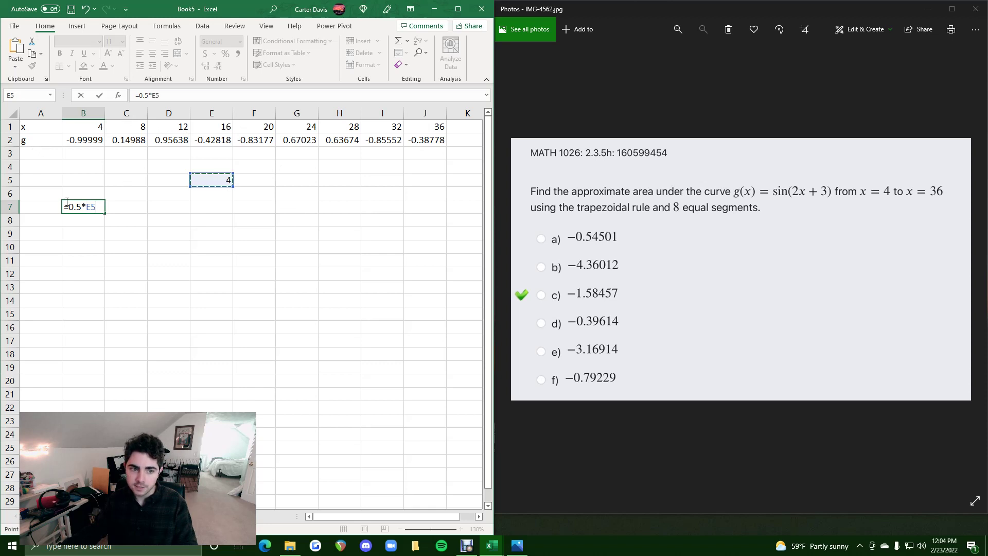
type("*(")
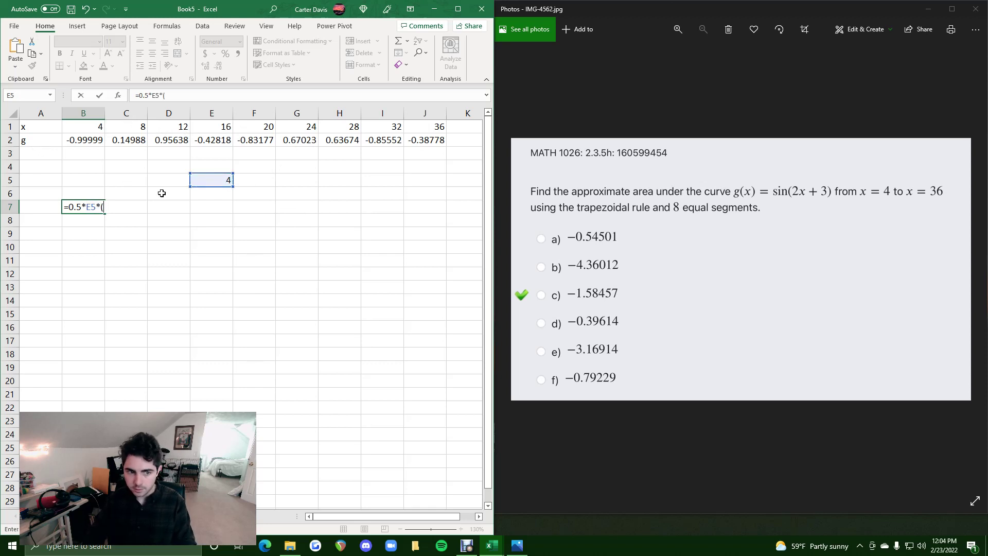
left_click(79, 142)
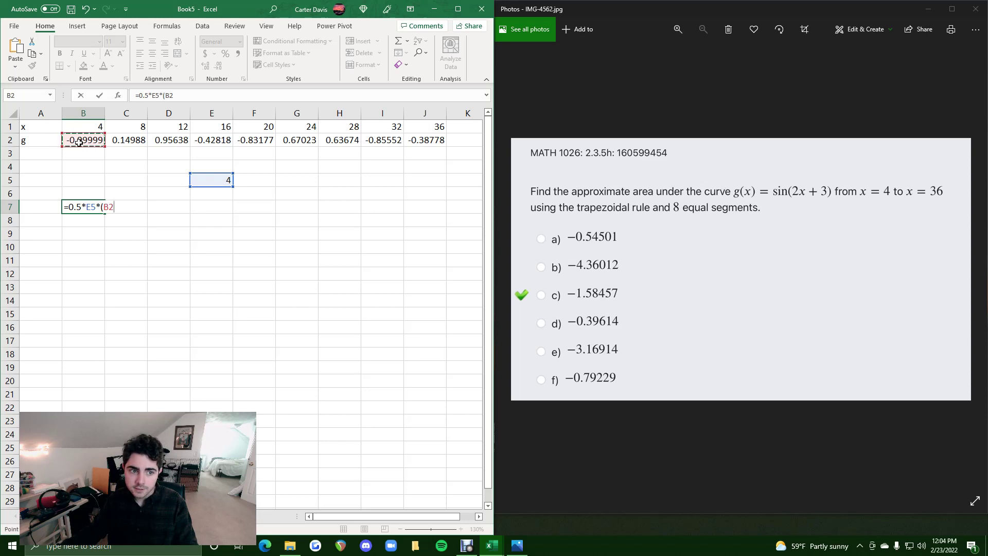
type("+")
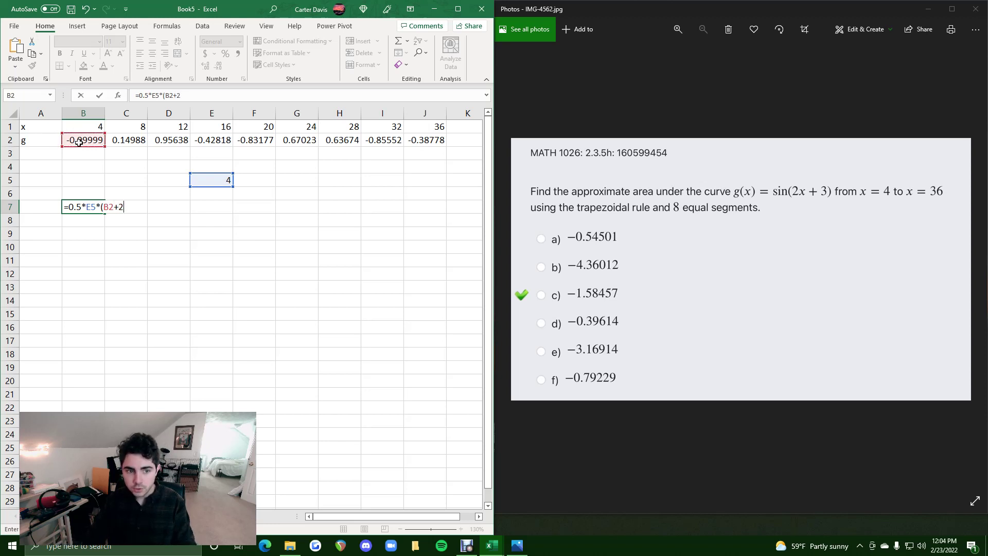
type("2*(SUM")
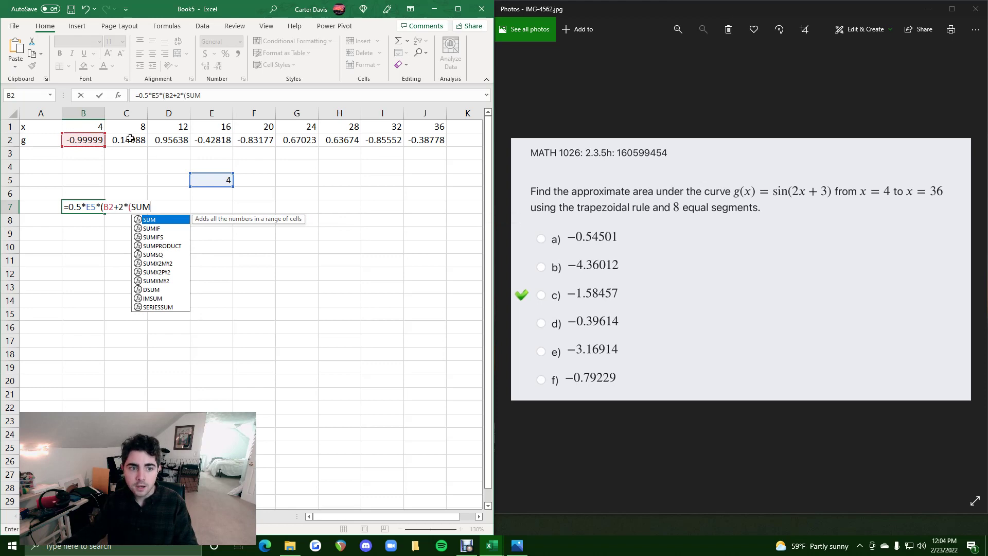
Step: Complete B7 as =0.5*E5*(B2+2*(SUM(C2:I2))+J2), returning the area -1.58457
key("Return")
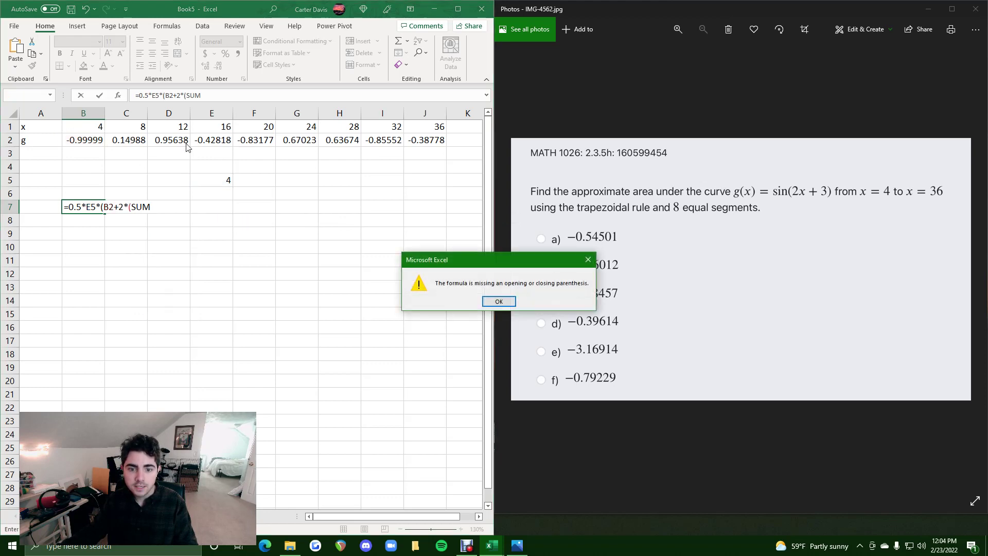
left_click(498, 301)
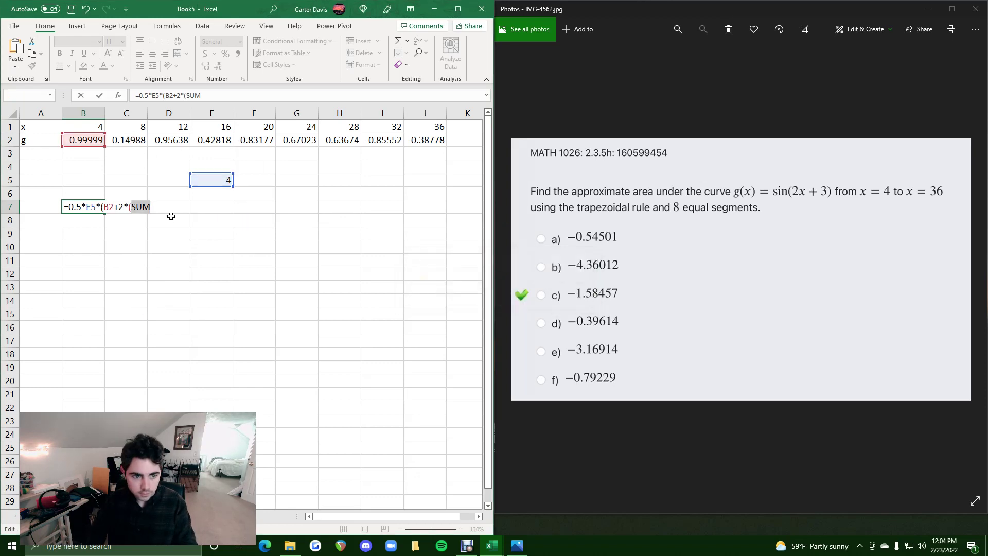
key("End")
type("(")
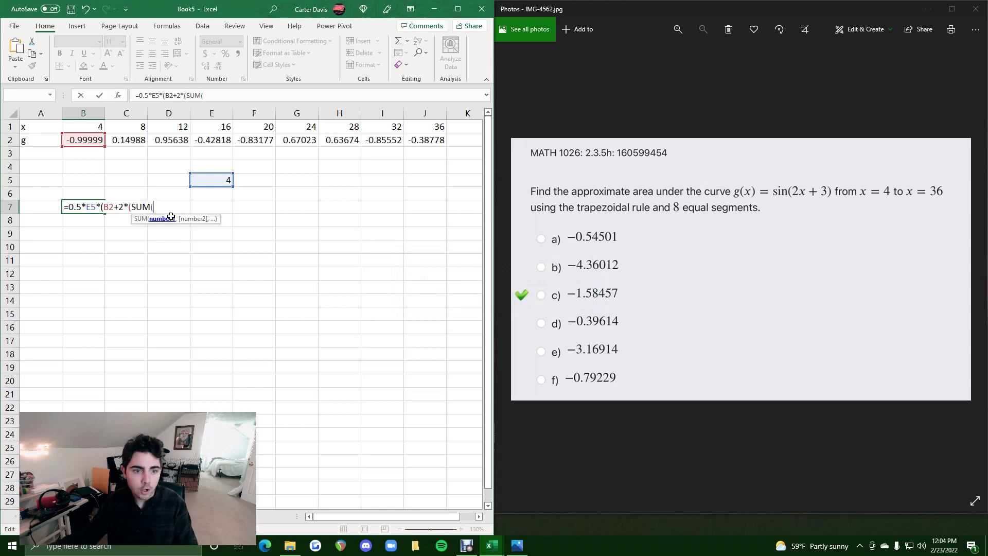
left_click(128, 142)
left_click_drag(128, 142, 378, 145)
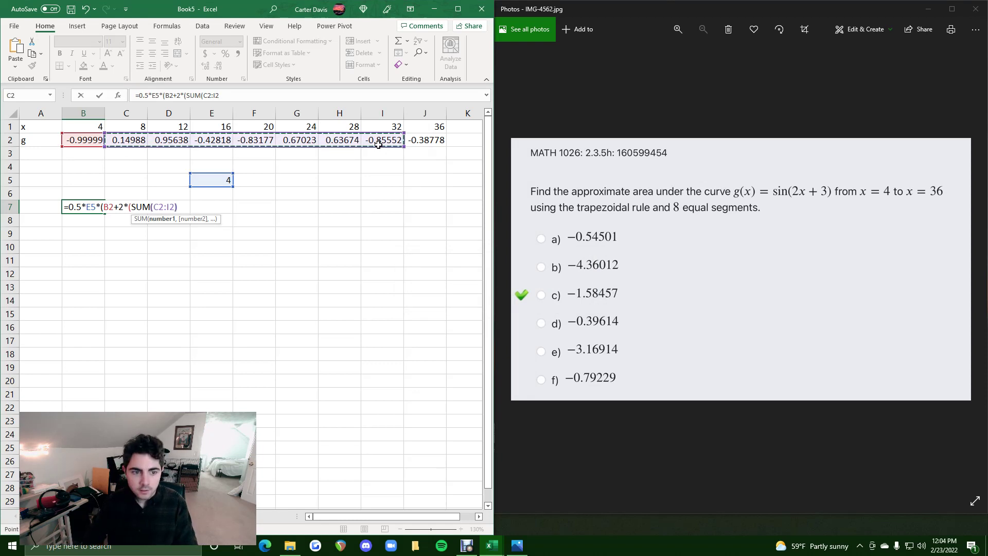
type(")")
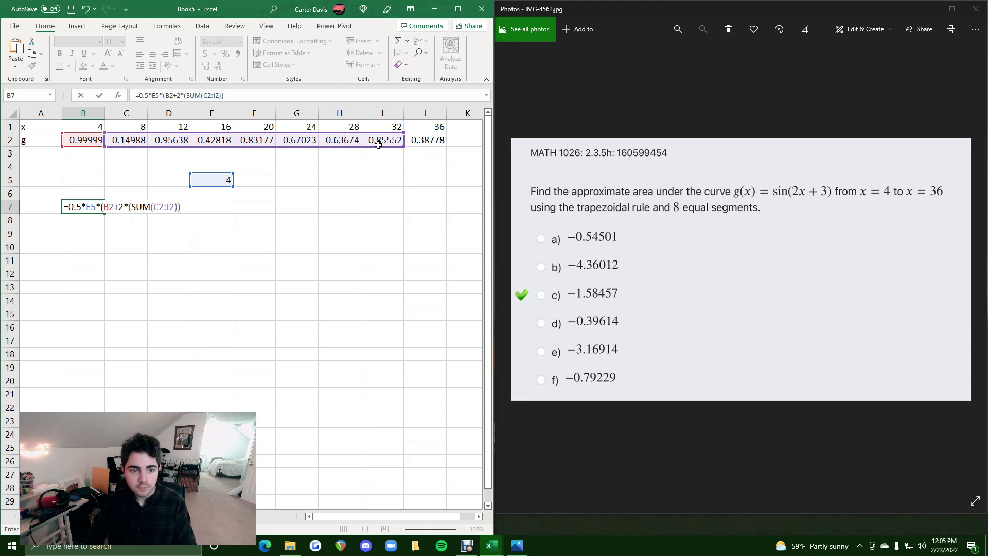
type("+")
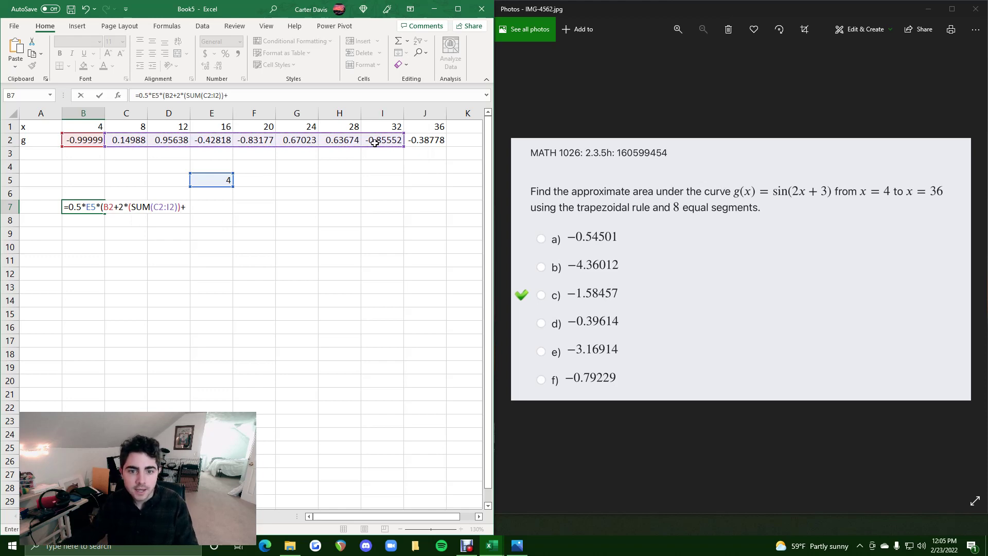
left_click(426, 144)
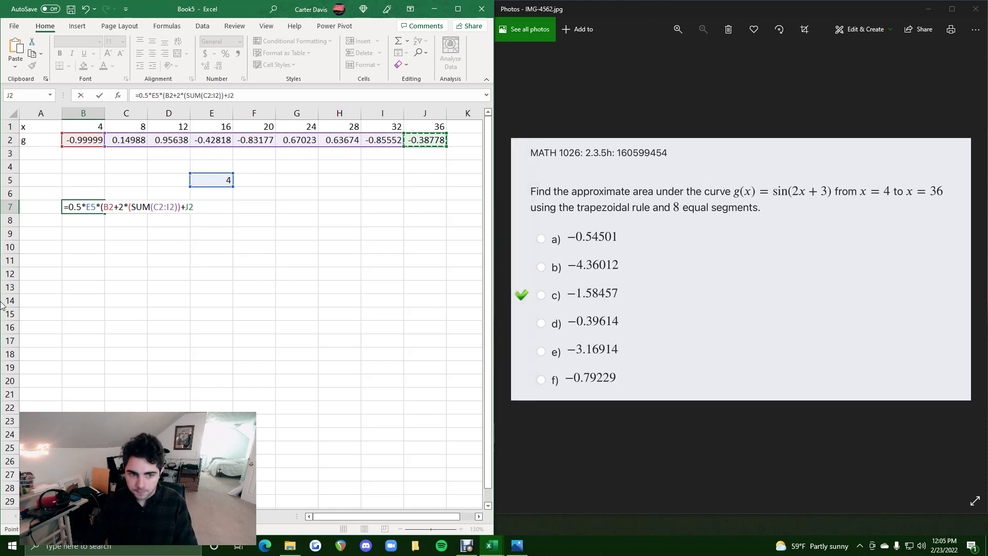
type(")")
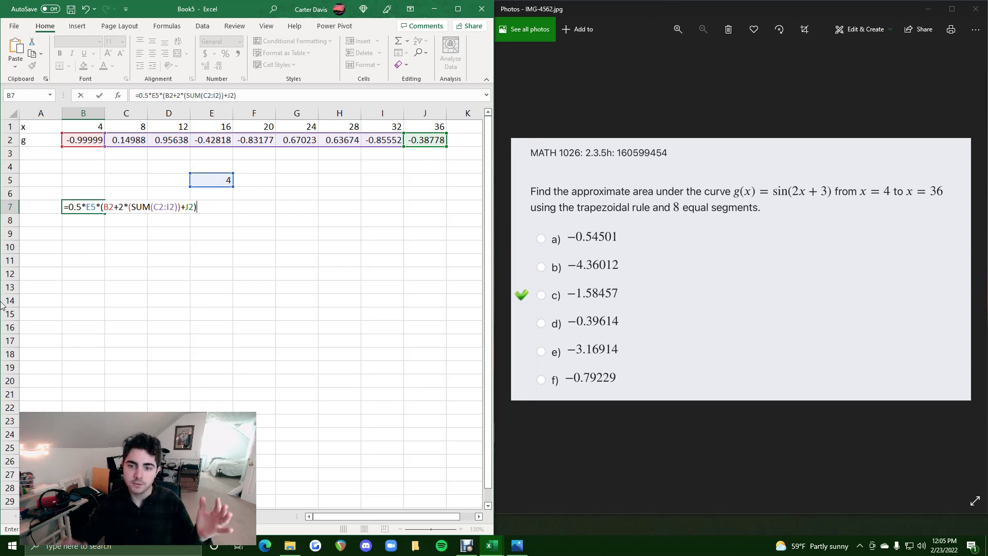
key("Return")
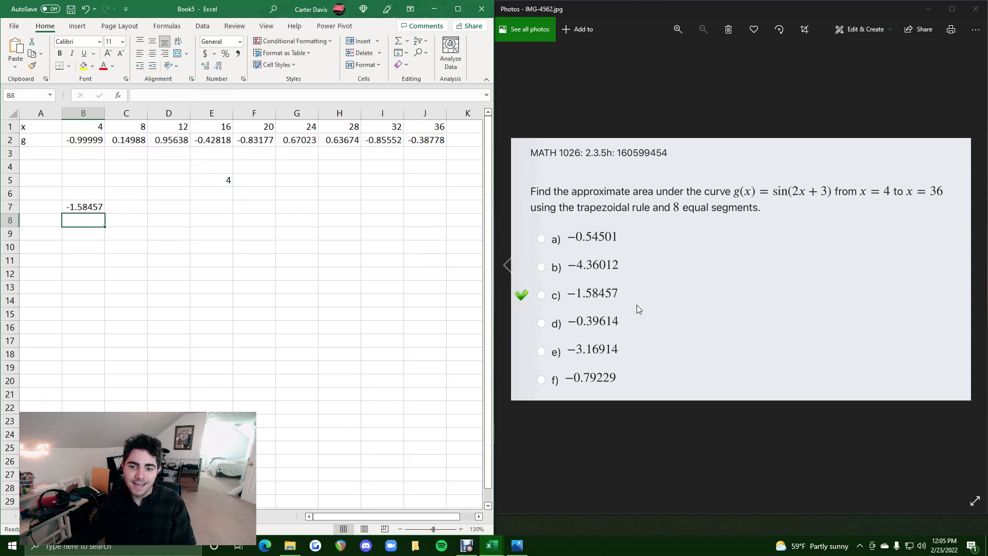
left_click(671, 305)
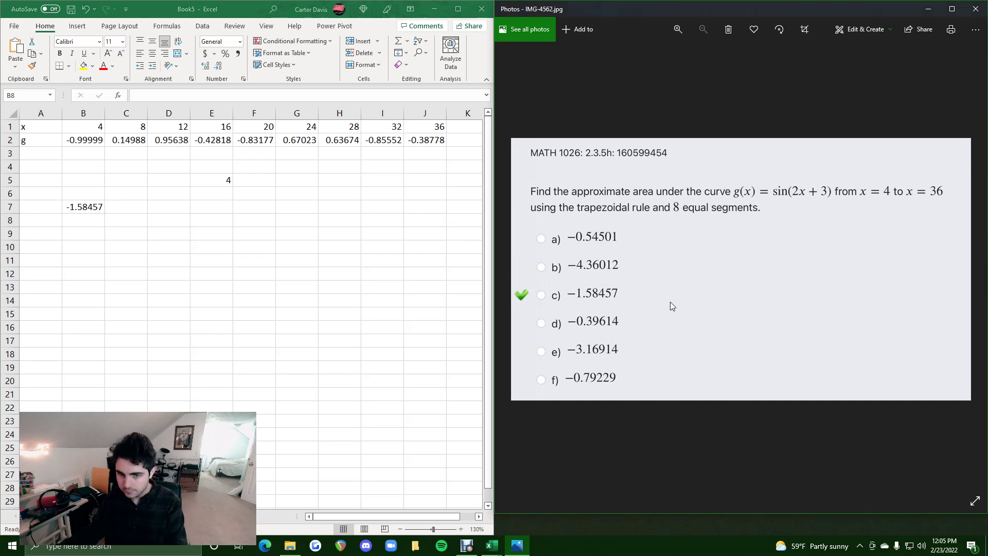
Step: Show the ln(5x+1) problem, then replace Book5 unsaved with blank Book6 docked on the left
key("Right")
key("Right")
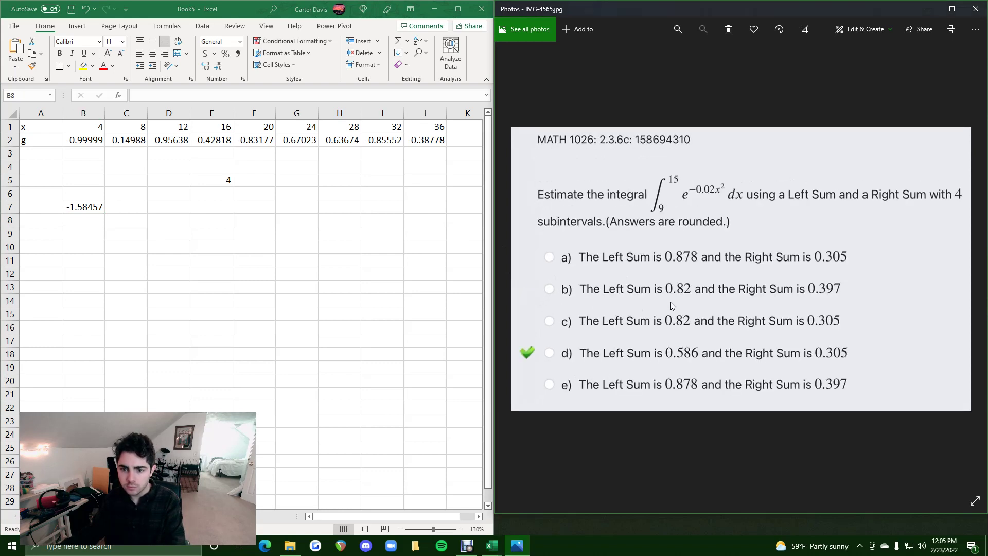
key("Left")
left_click(18, 33)
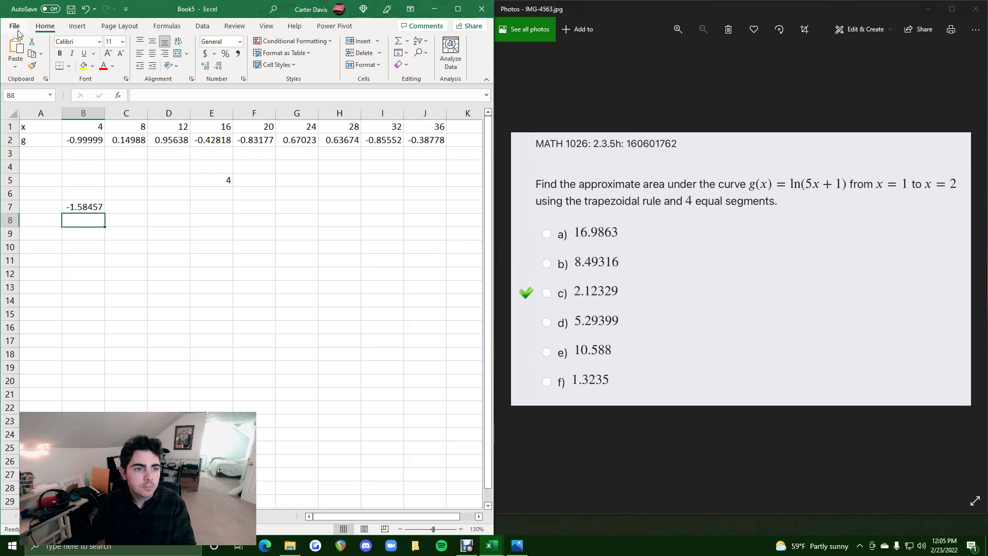
left_click(15, 26)
left_click(139, 108)
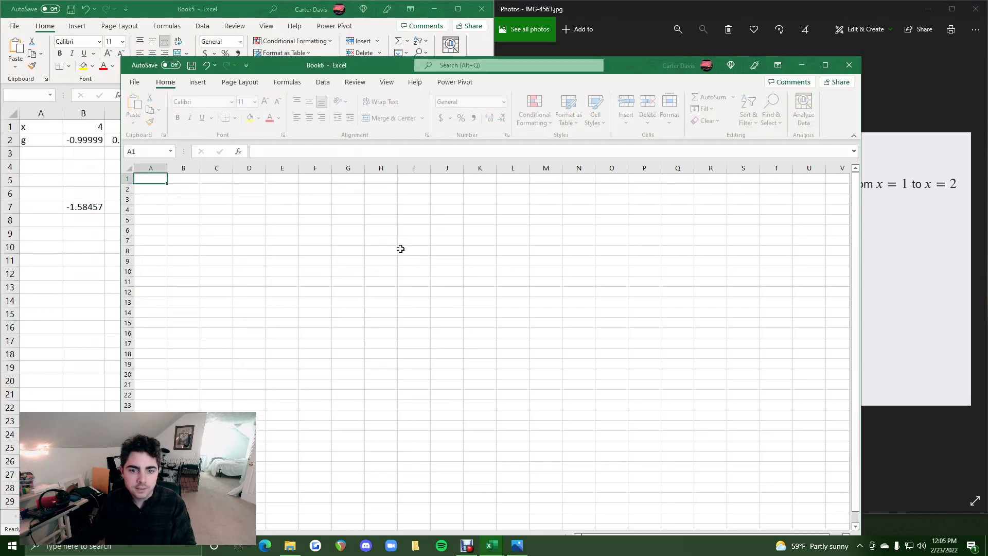
left_click(480, 15)
left_click(283, 327)
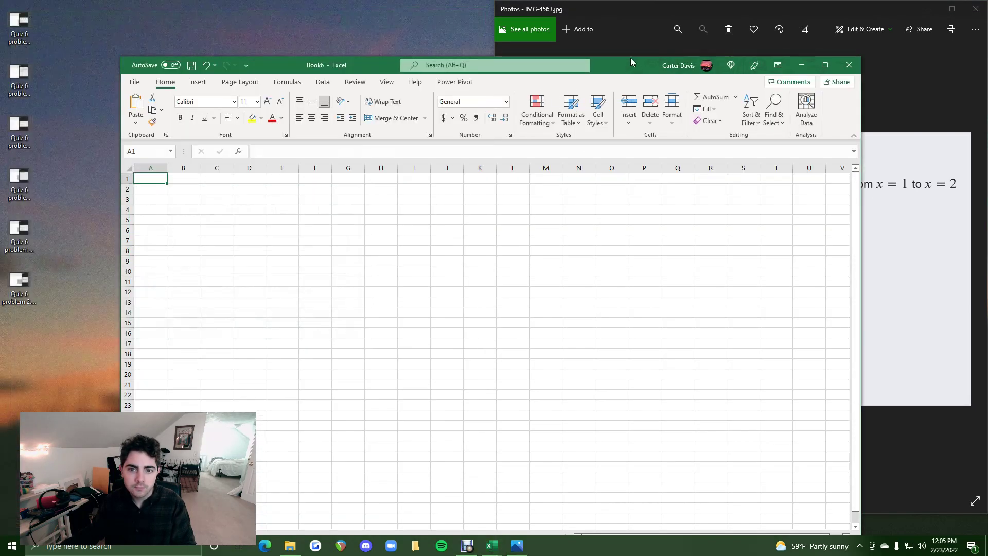
left_click_drag(631, 61, 5, 115)
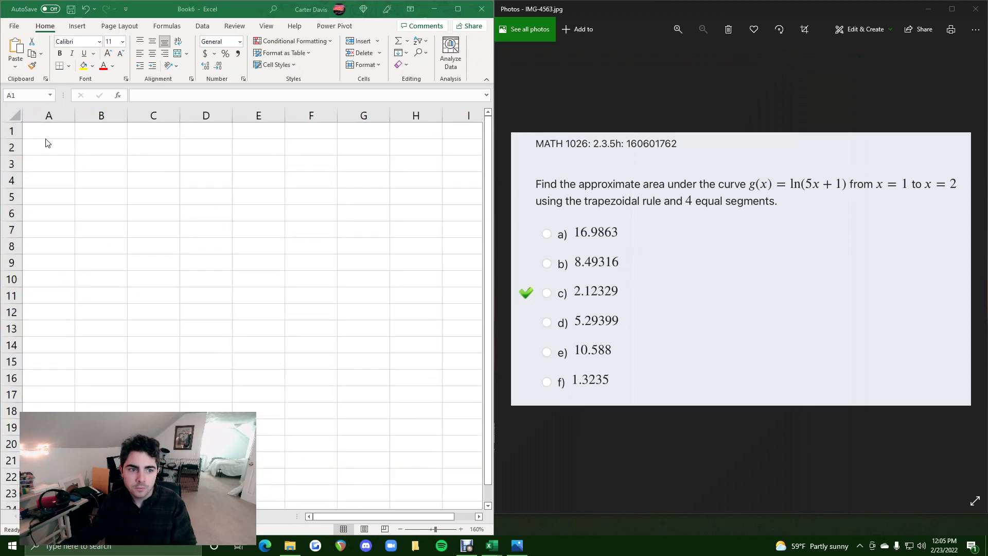
left_click(46, 132)
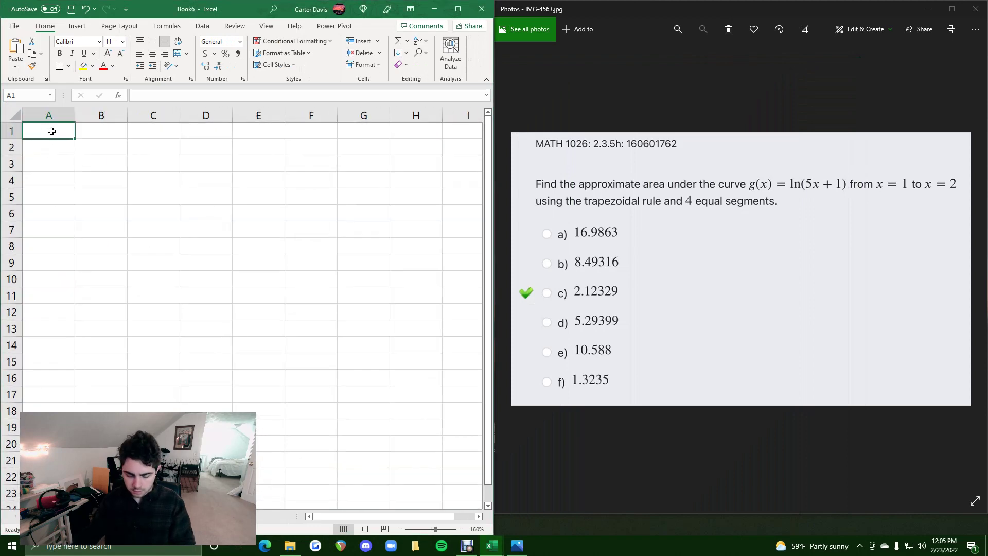
Step: Label A1 'x' and A2 'g', and enter the starting x value 1 in B1
type("x")
key("Return")
type("g")
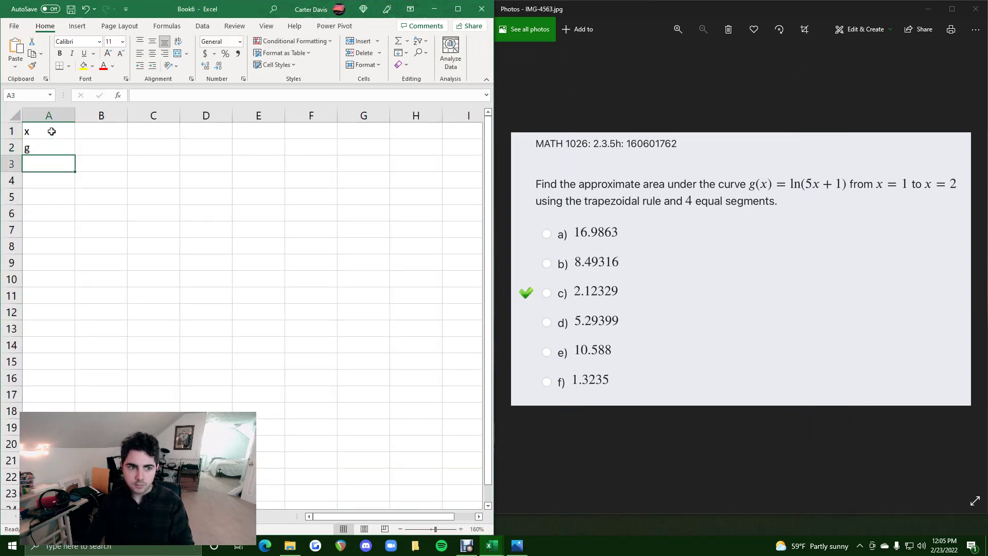
left_click(97, 135)
type("1")
key("Return")
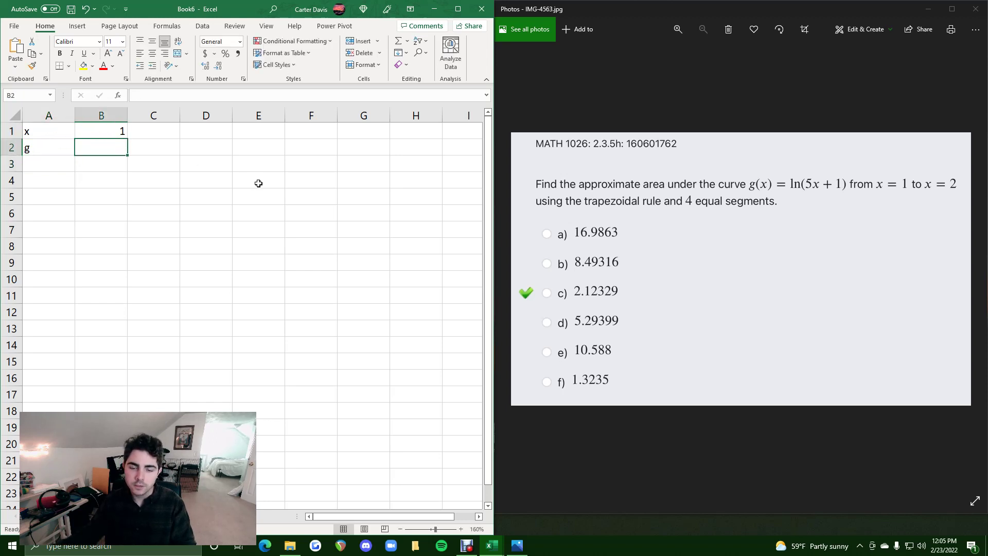
Step: Put step width (2-1)/4 = 0.25 in F6 and fill row 1 with x values 1 to 2
left_click(308, 211)
type("=")
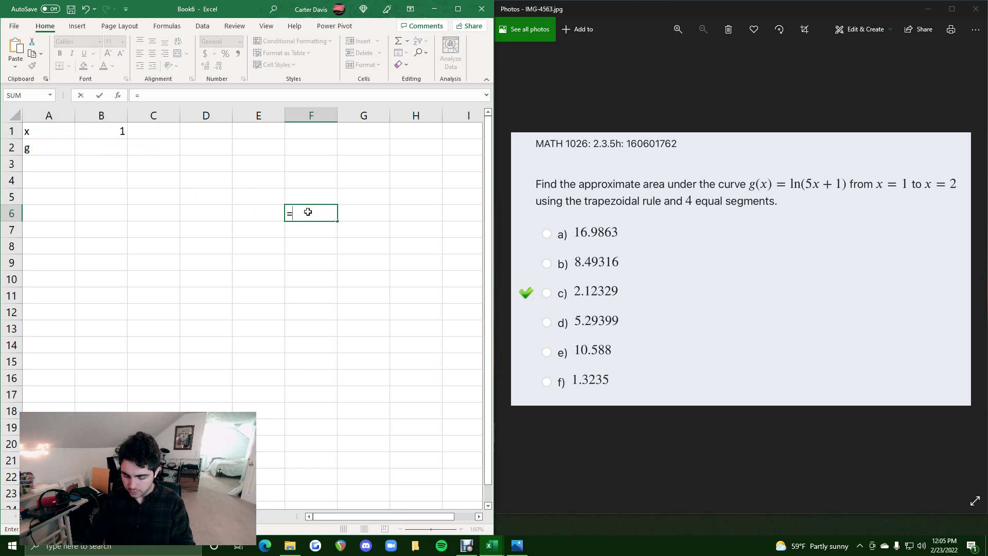
type("(2-10")
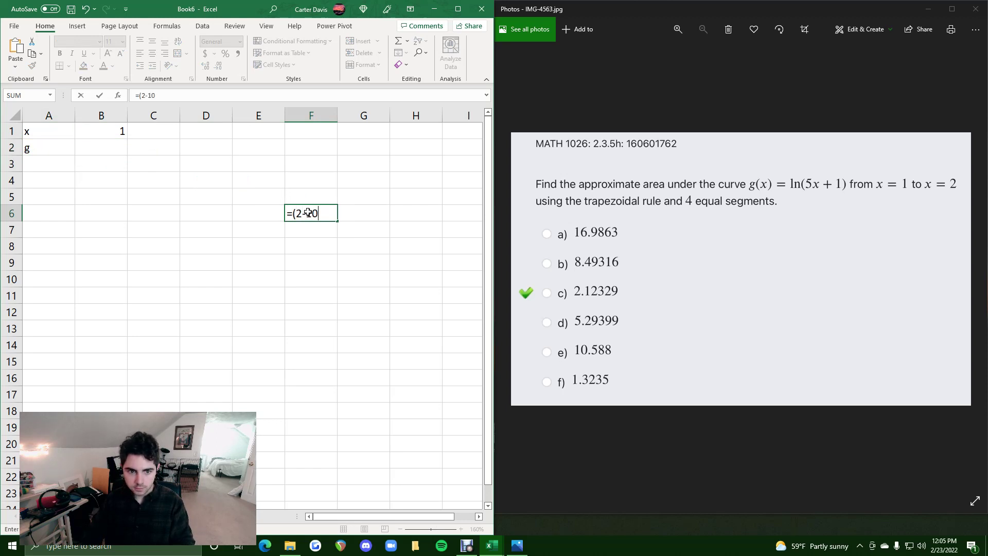
type("/4")
key("Return")
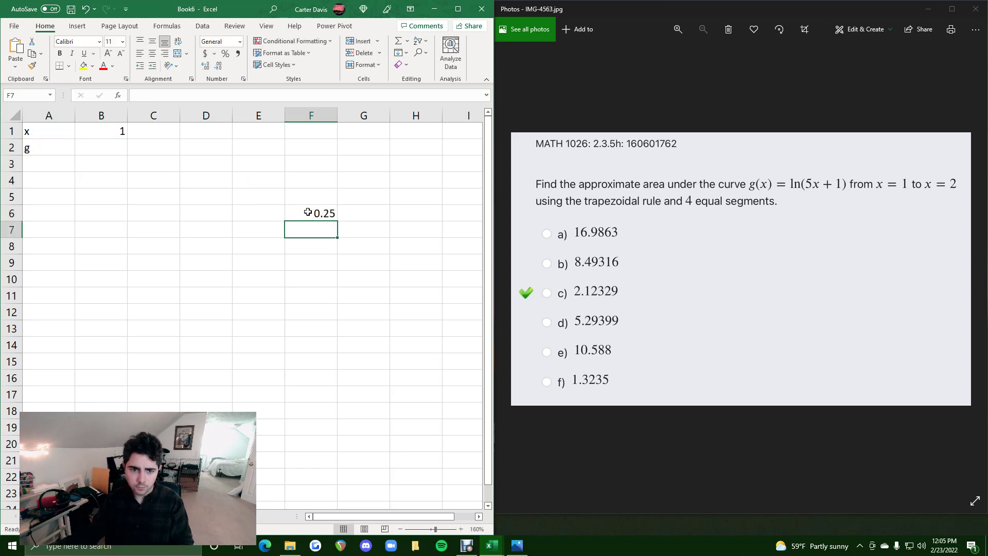
left_click(157, 133)
type("1.25")
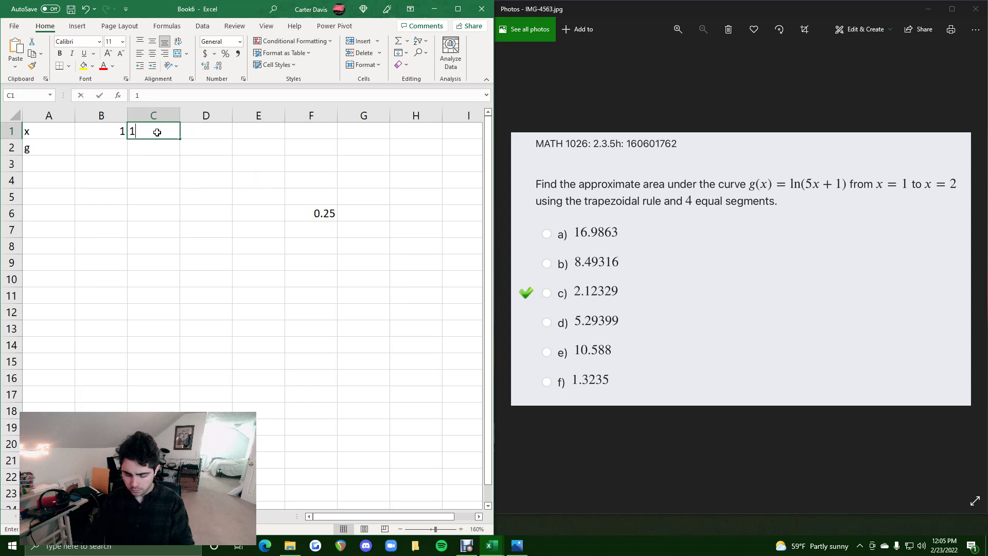
key("Return")
left_click_drag(99, 129, 312, 124)
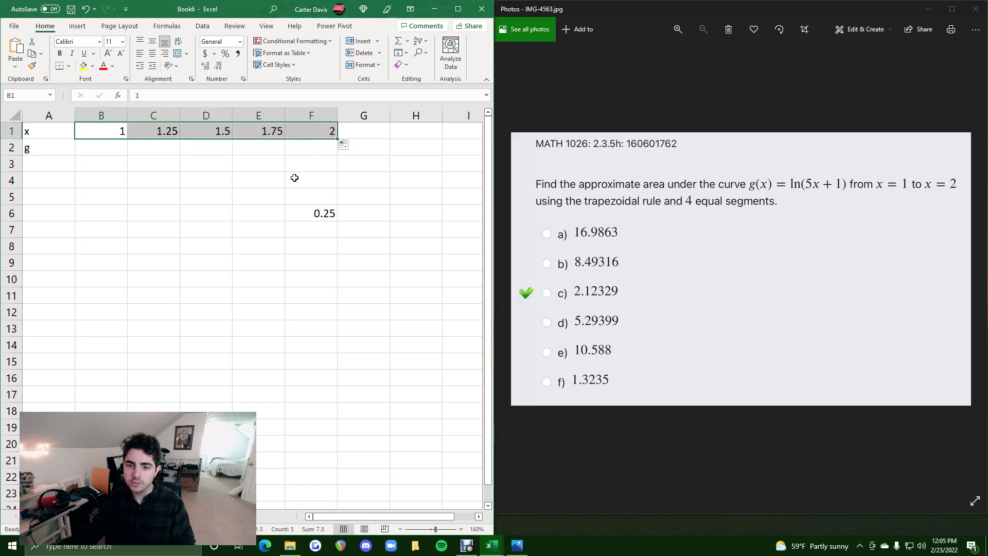
left_click(87, 152)
Step: Enter =LN(5*B1+1) in B2 and fill it to F2, giving 1.79176 through 2.3979
type("=")
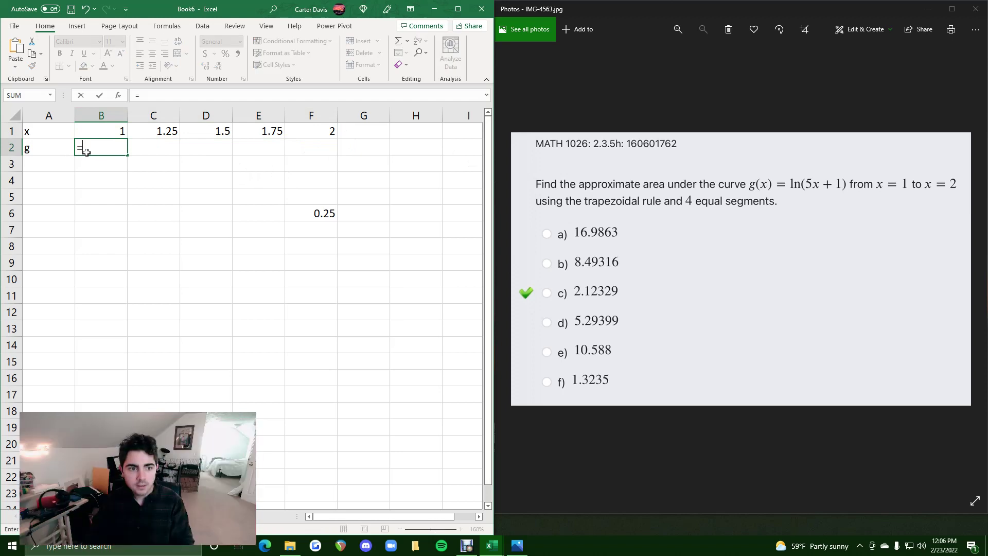
type("LN")
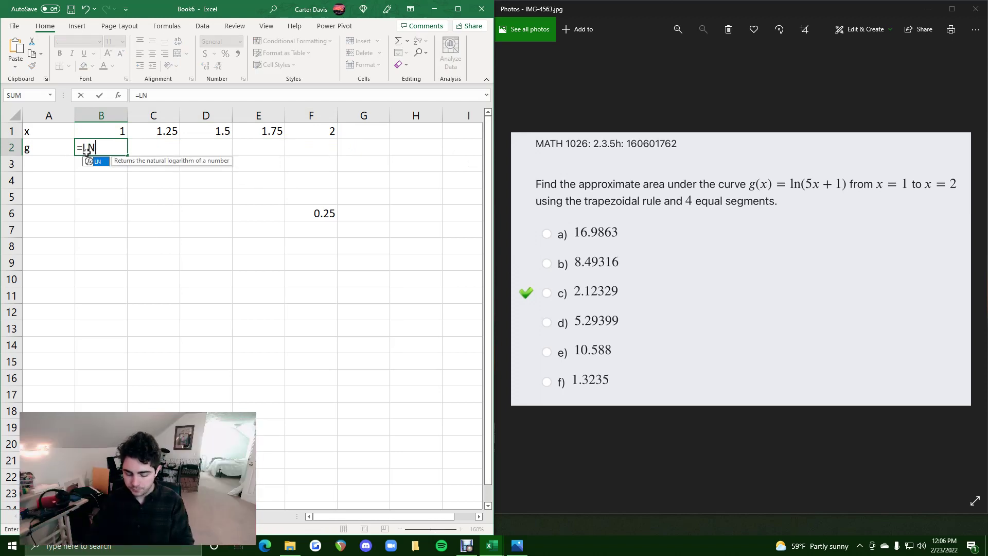
type("(5*")
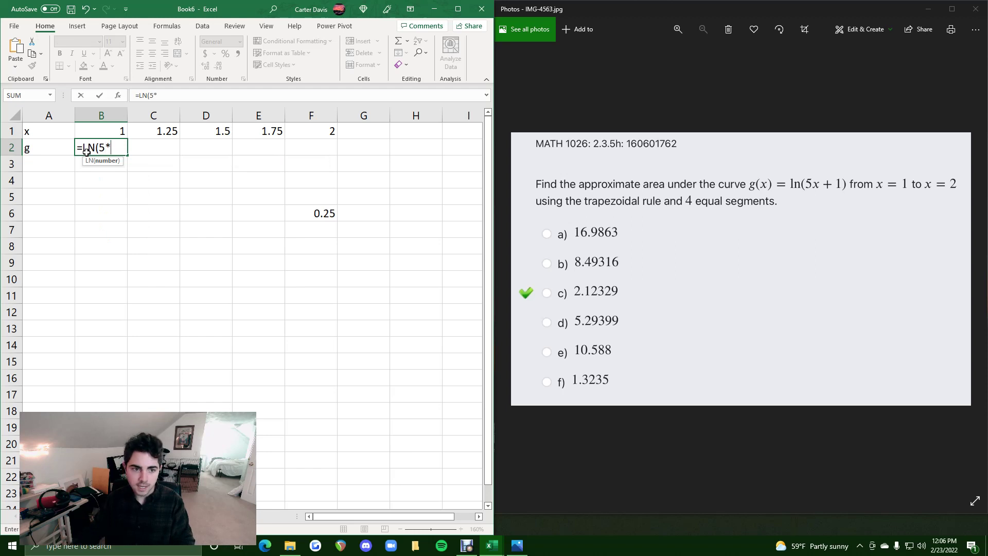
left_click(111, 133)
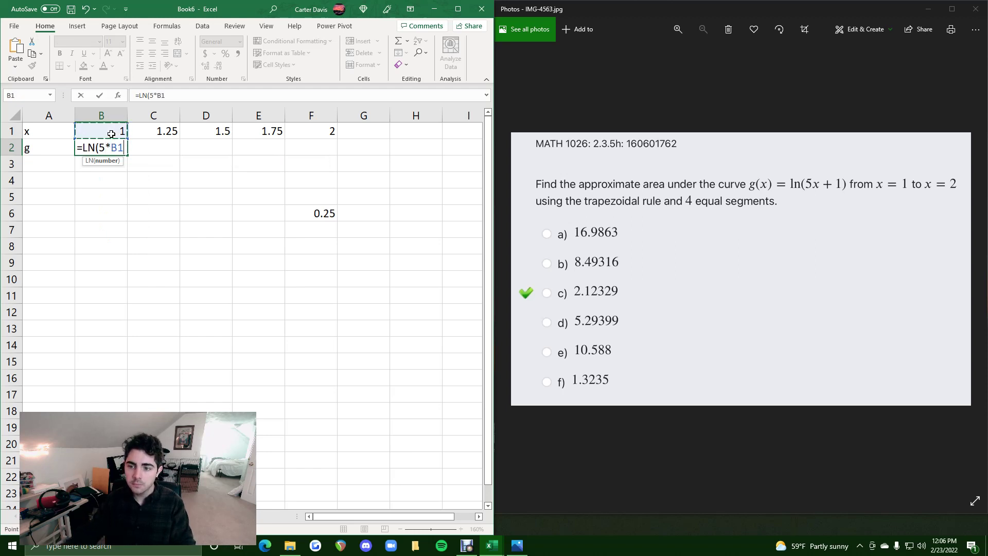
type("+1")
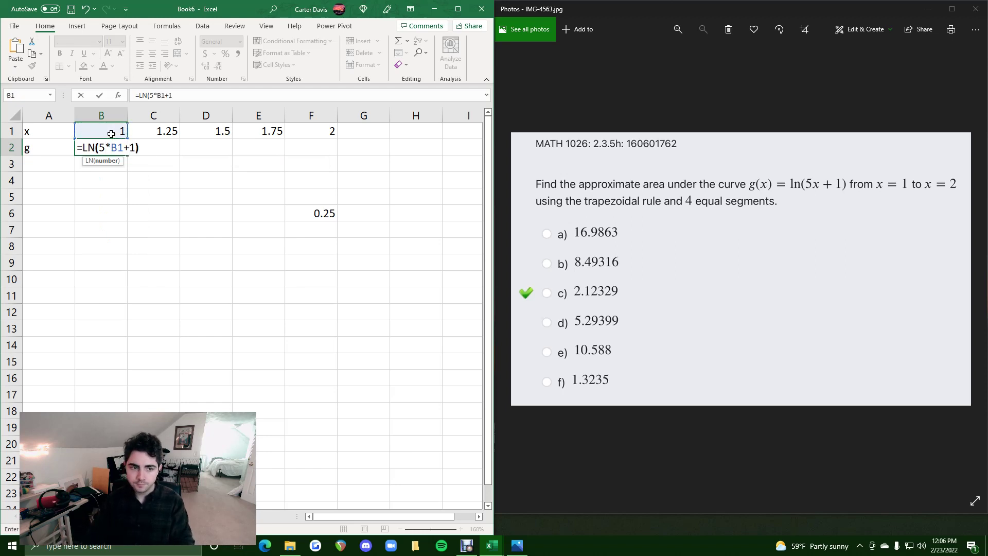
type(")")
key("Return")
left_click(111, 148)
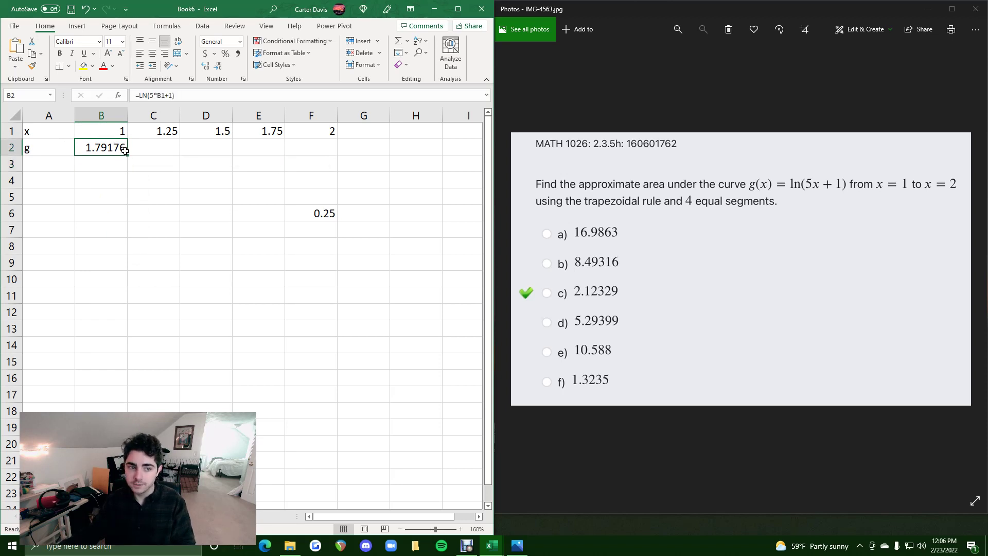
left_click_drag(129, 155, 311, 154)
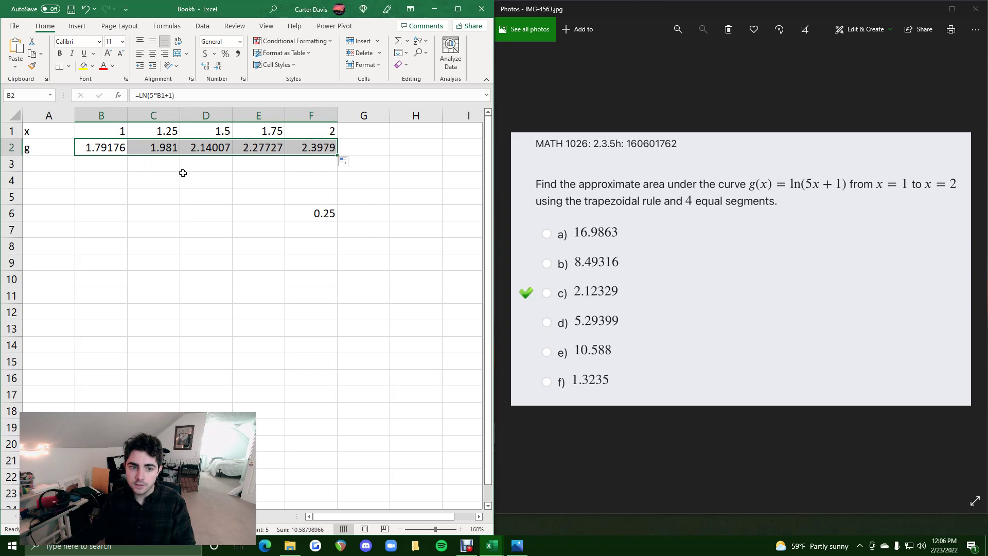
left_click(102, 203)
Step: Enter =0.5*F6*(B2+2*(SUM(C2:E2))+F2) in B5, returning 2.12329
type("=")
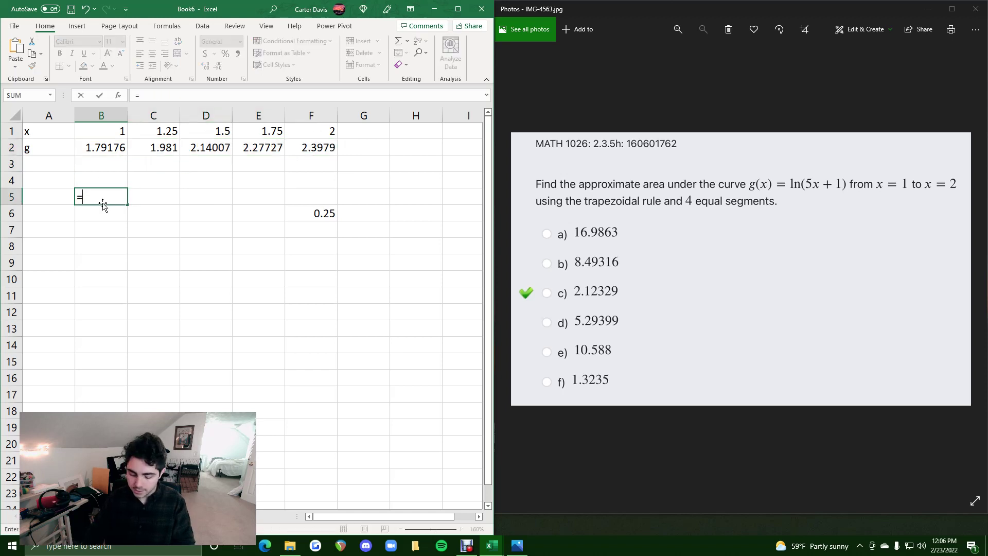
type("0.5")
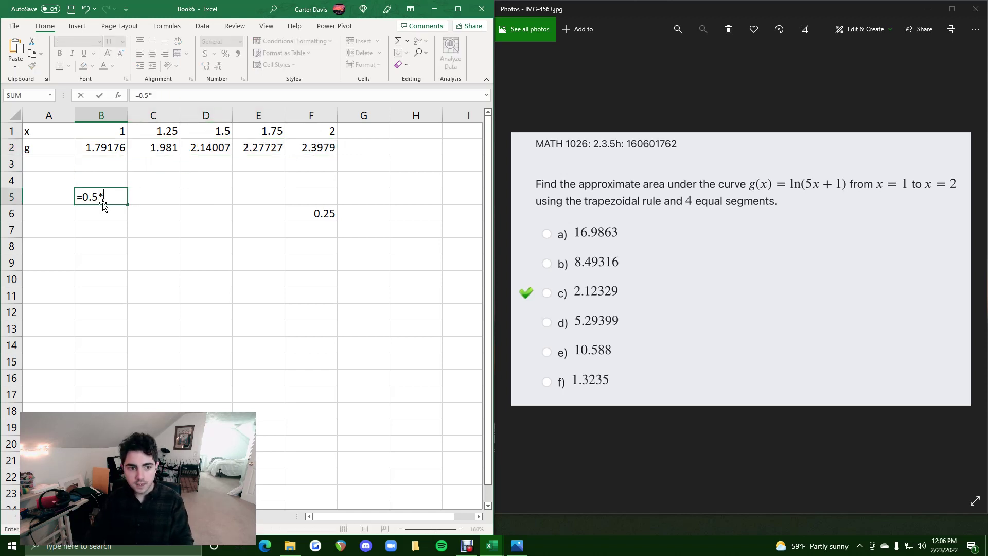
type("*")
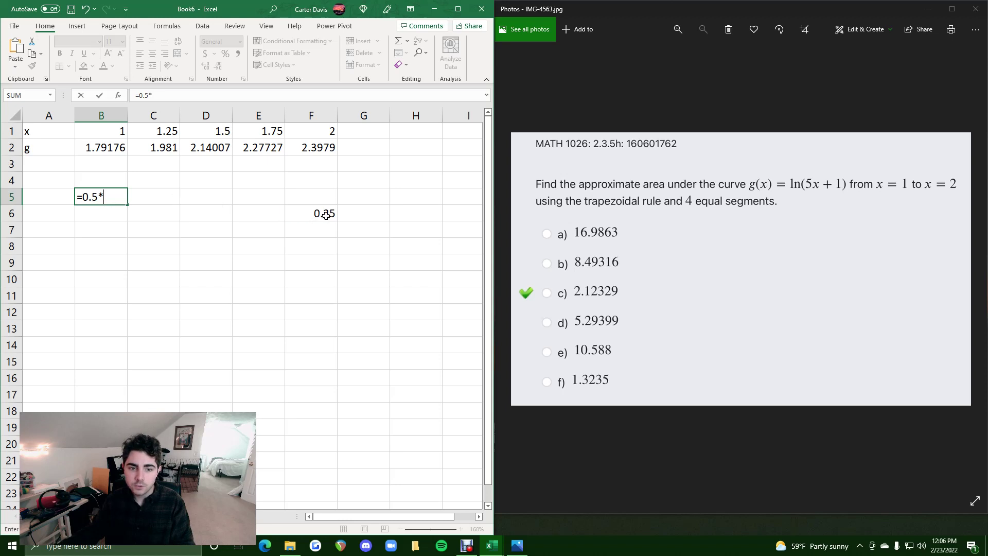
left_click(315, 219)
type("*")
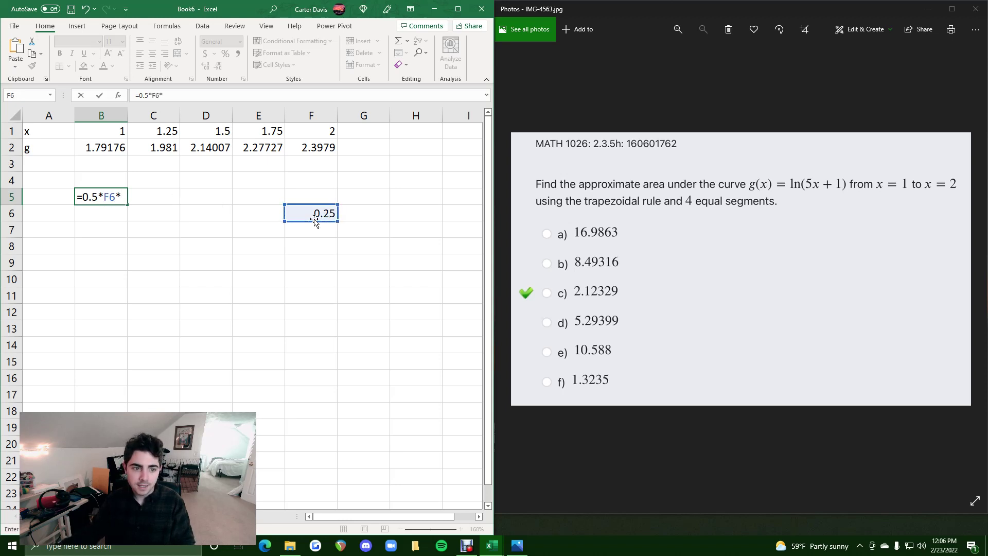
type("(")
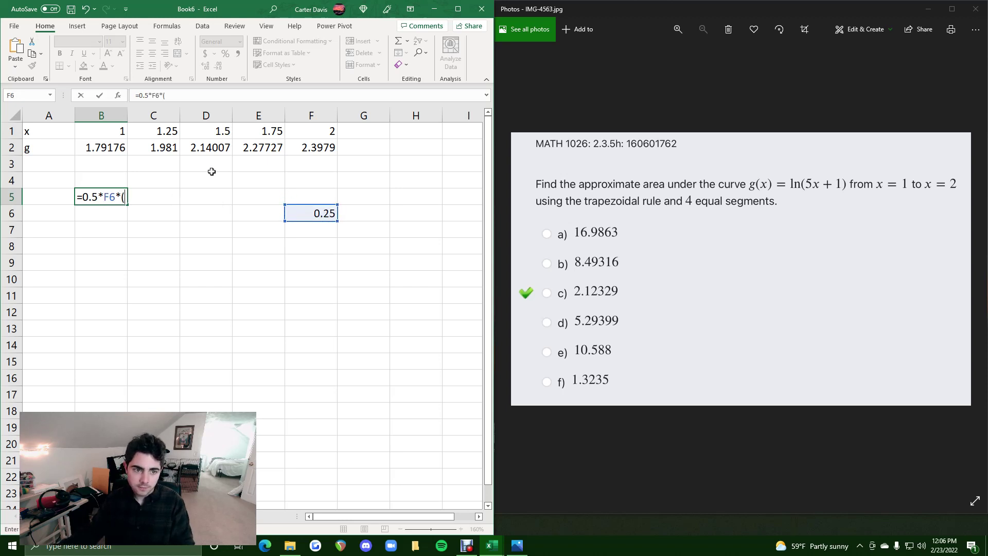
left_click(88, 149)
type("+")
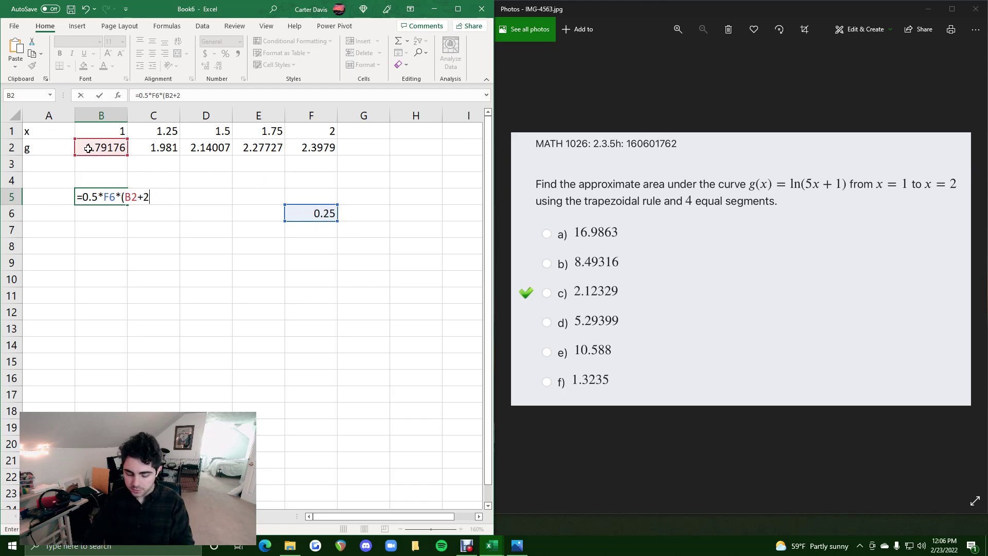
type("2*(SUM(")
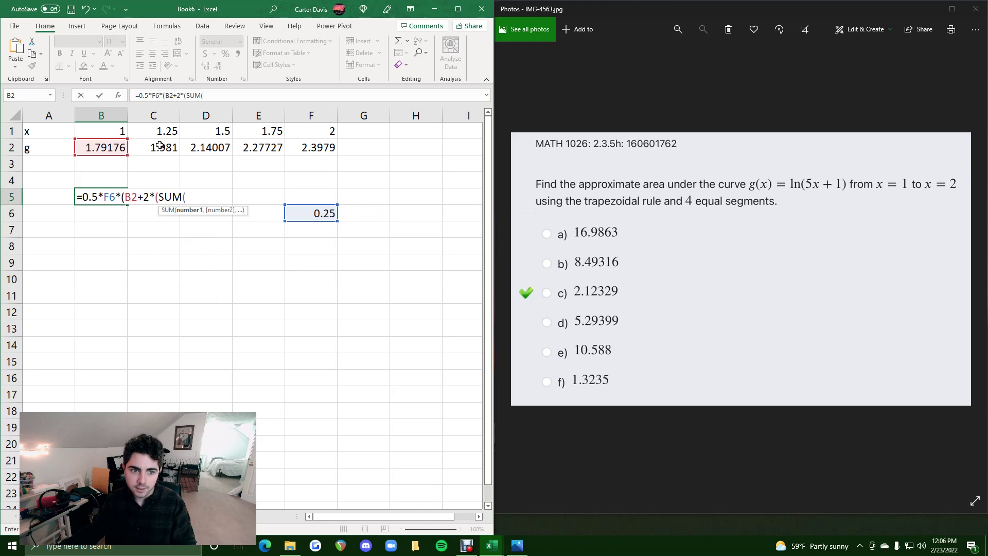
left_click_drag(160, 146, 247, 149)
type(")")
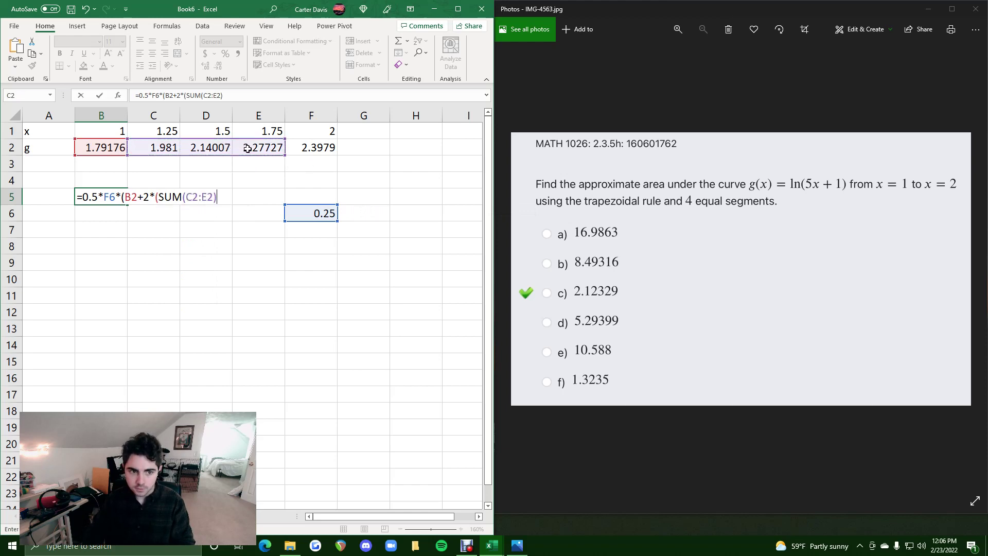
type(")+")
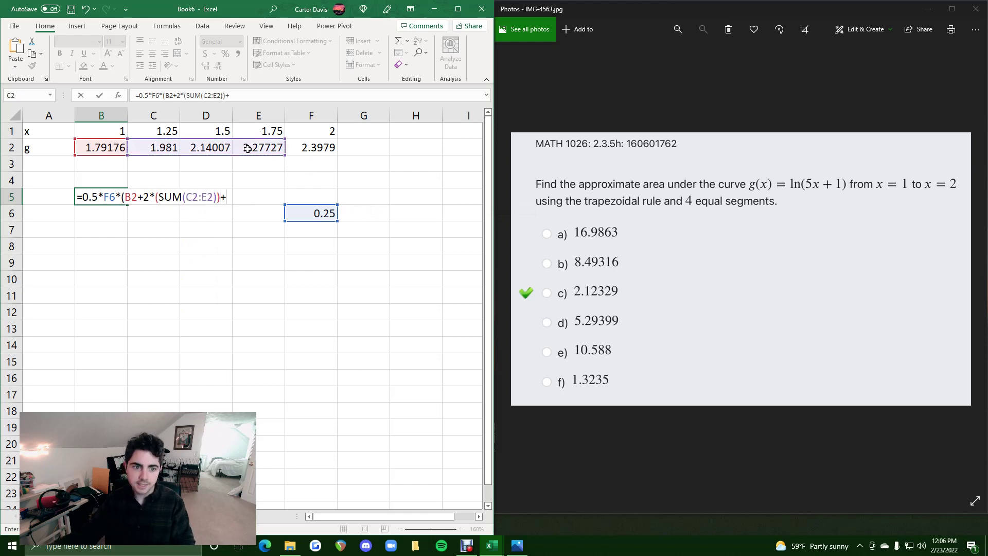
left_click(315, 148)
type(")")
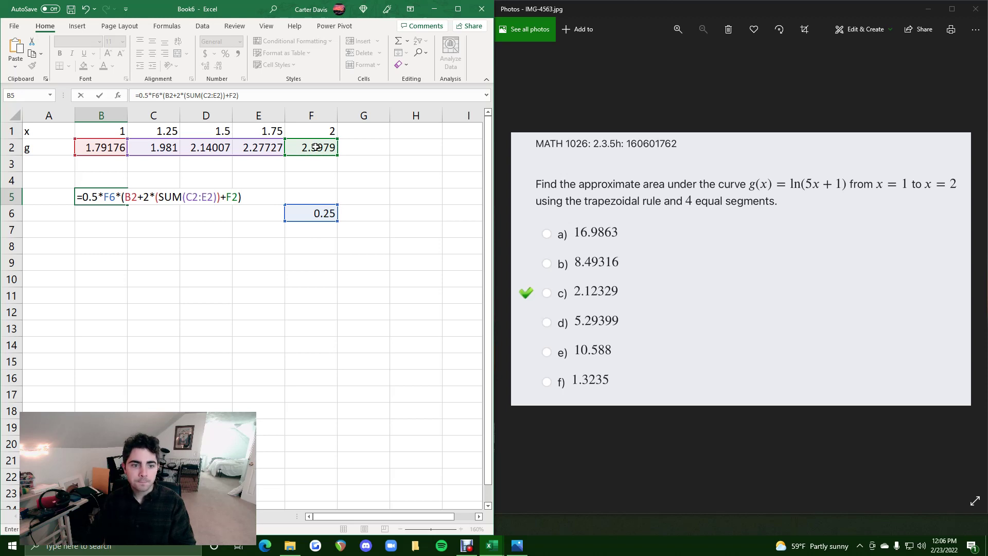
key("Return")
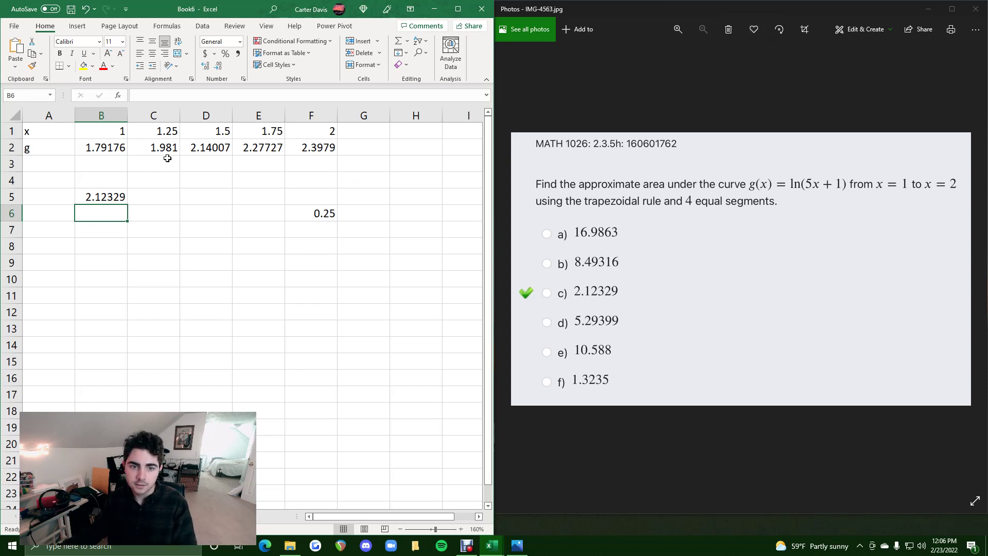
left_click(113, 197)
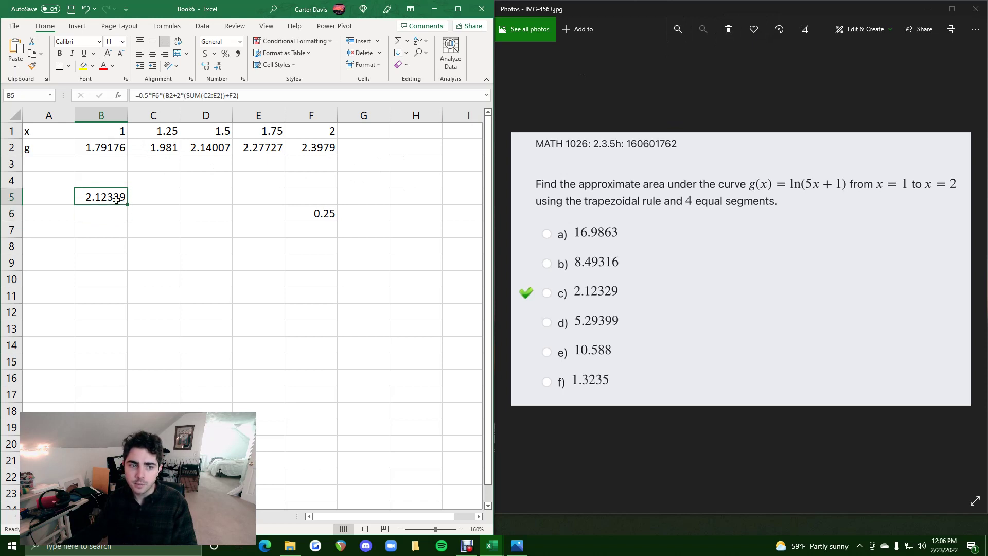
left_click(103, 147)
left_click(137, 149)
left_click(215, 149)
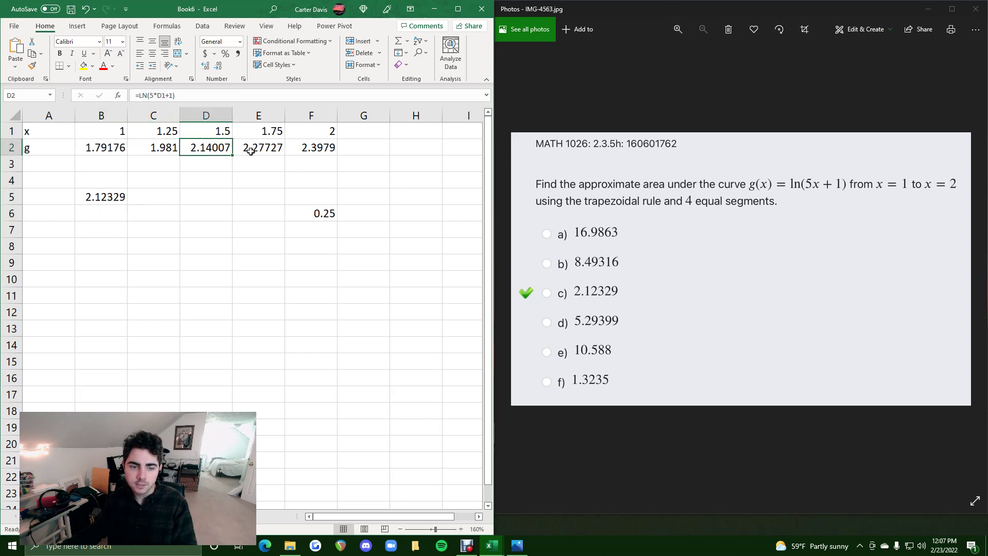
left_click(249, 148)
left_click(298, 148)
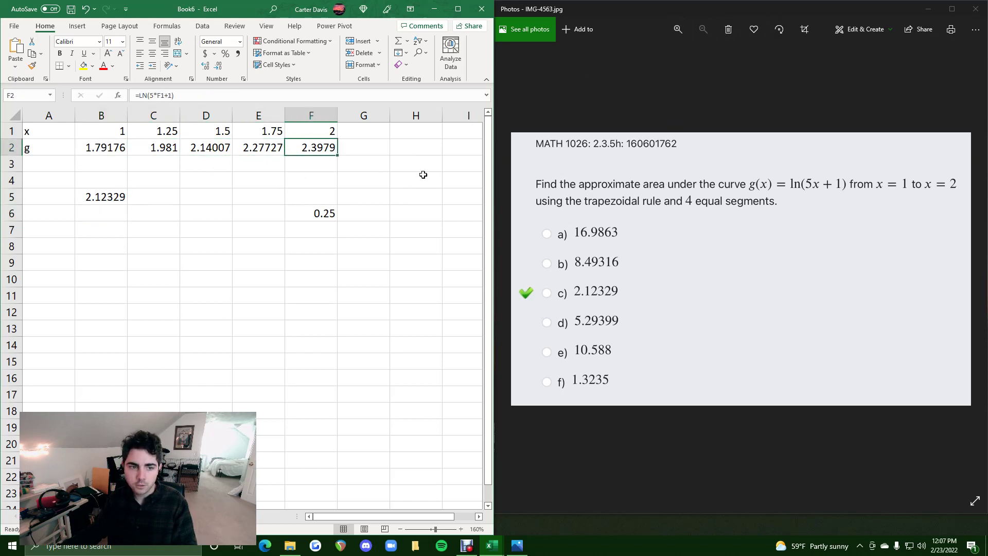